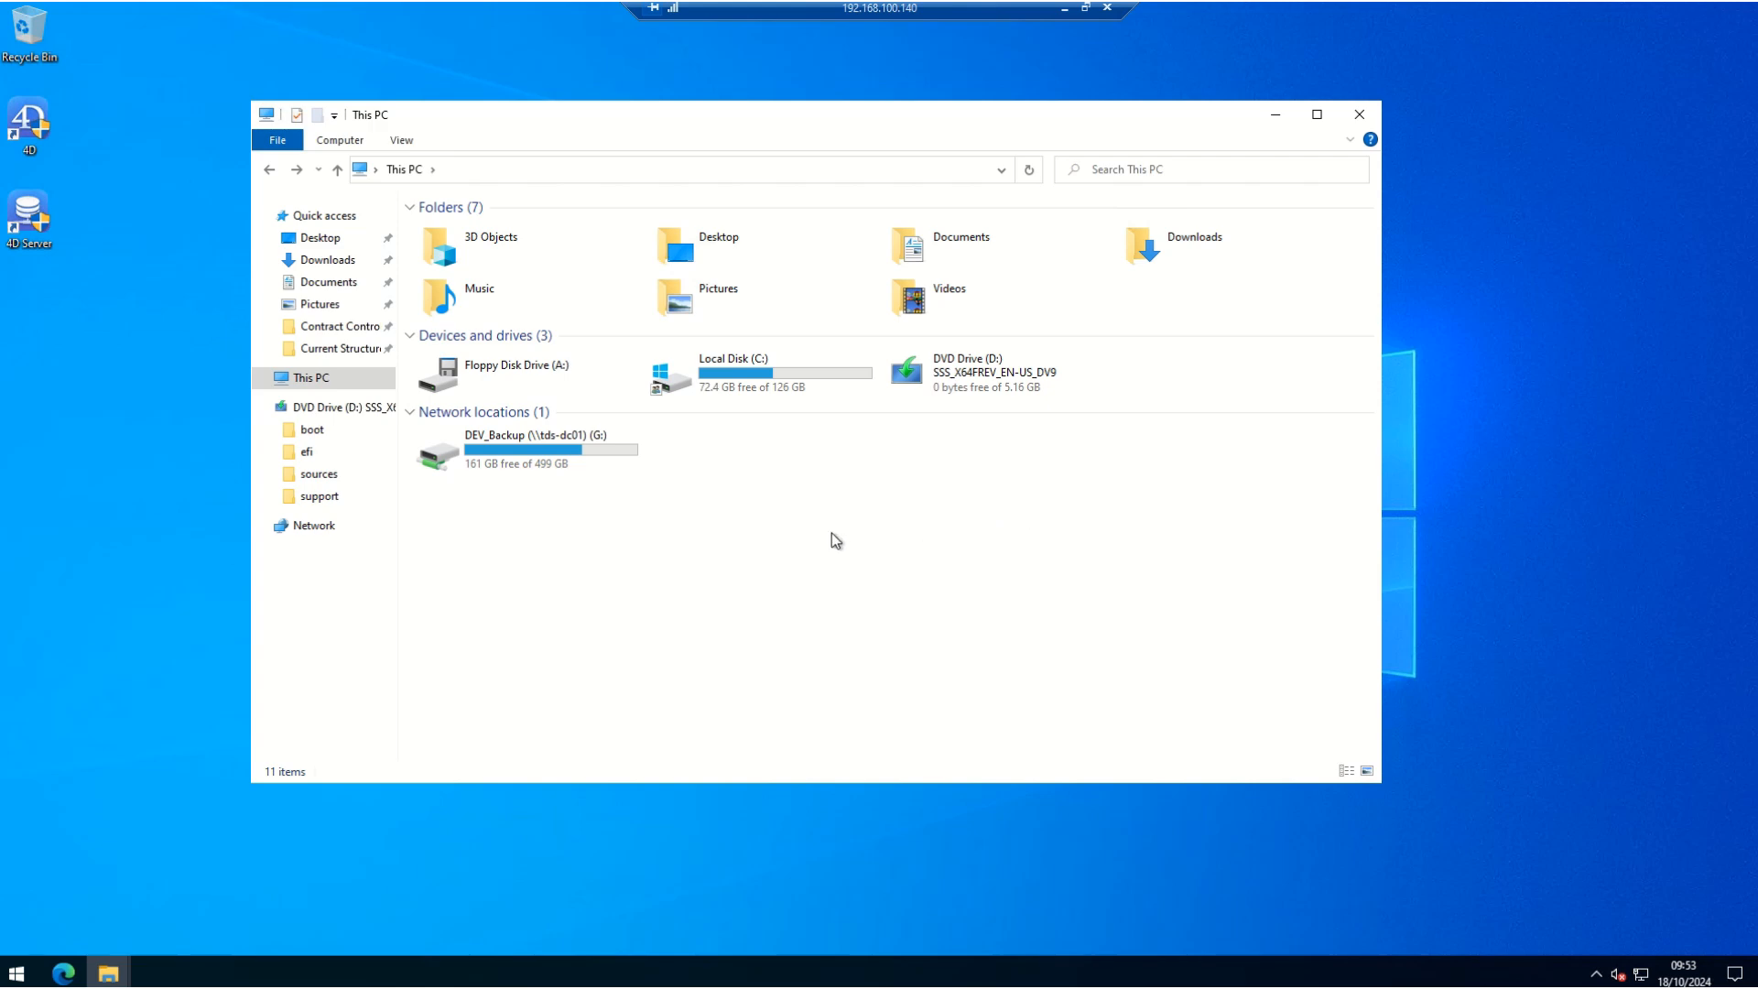
- Look through the Current Structure - CCv19-078 and Live Data folders inside Contract Controller on drive C
double_click(732, 379)
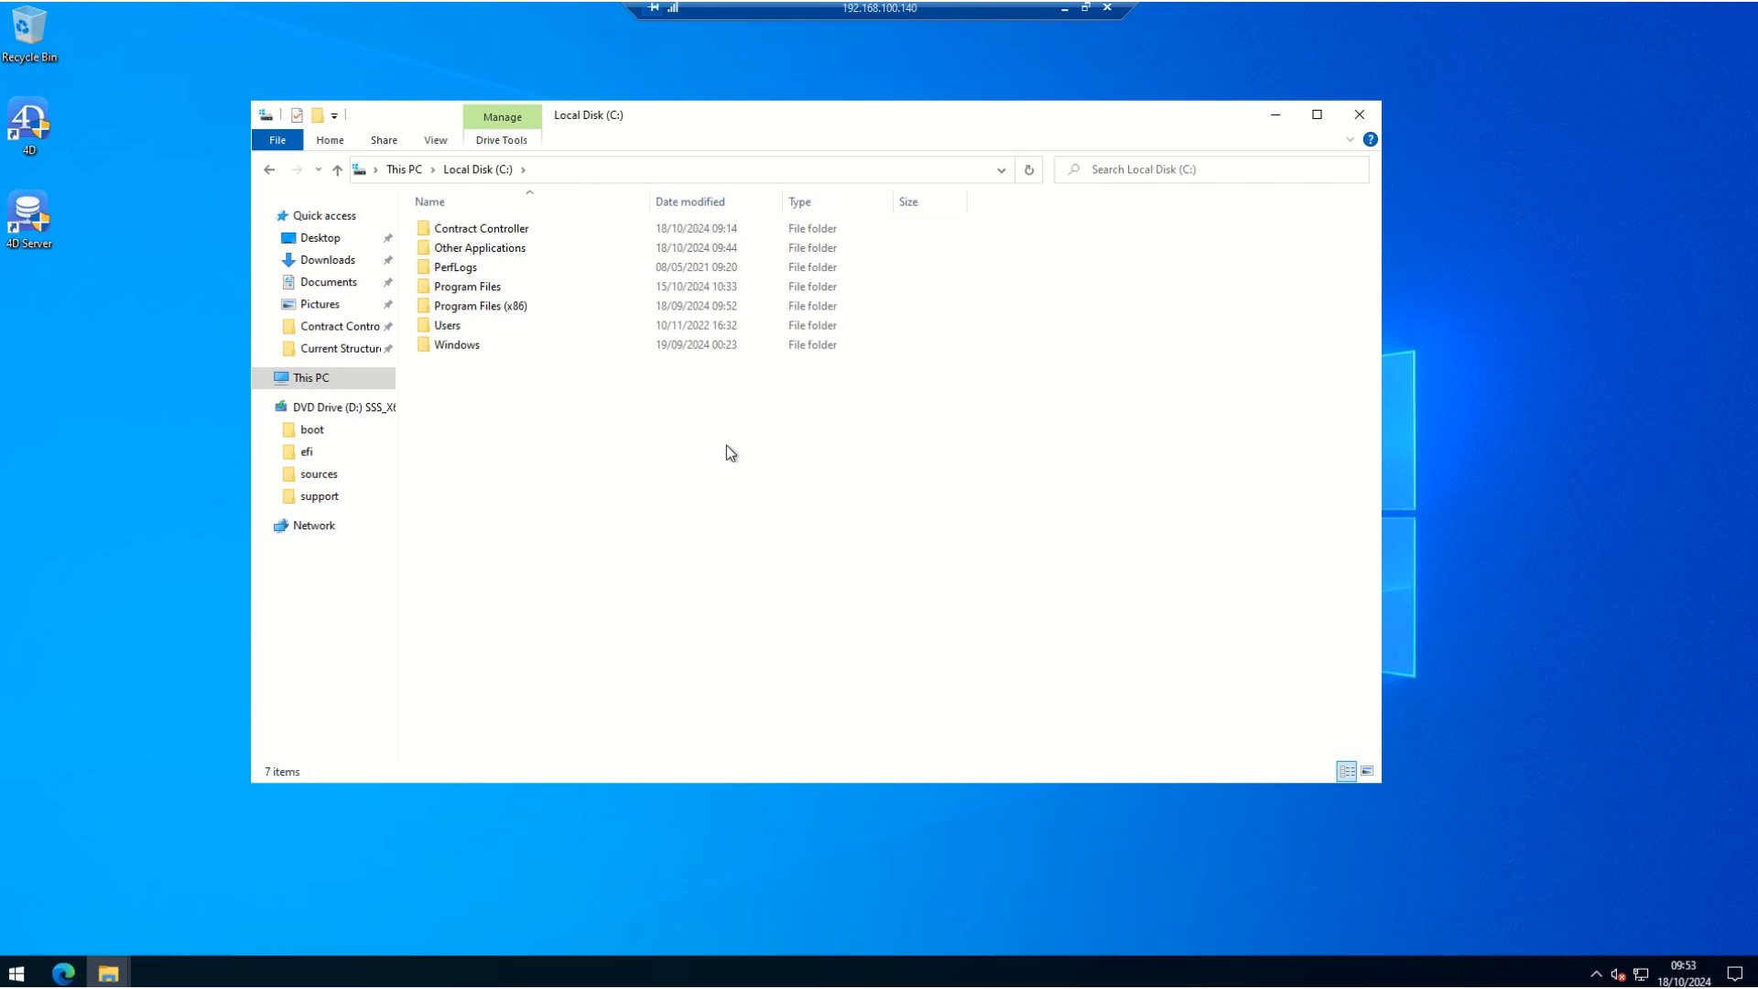
double_click(467, 232)
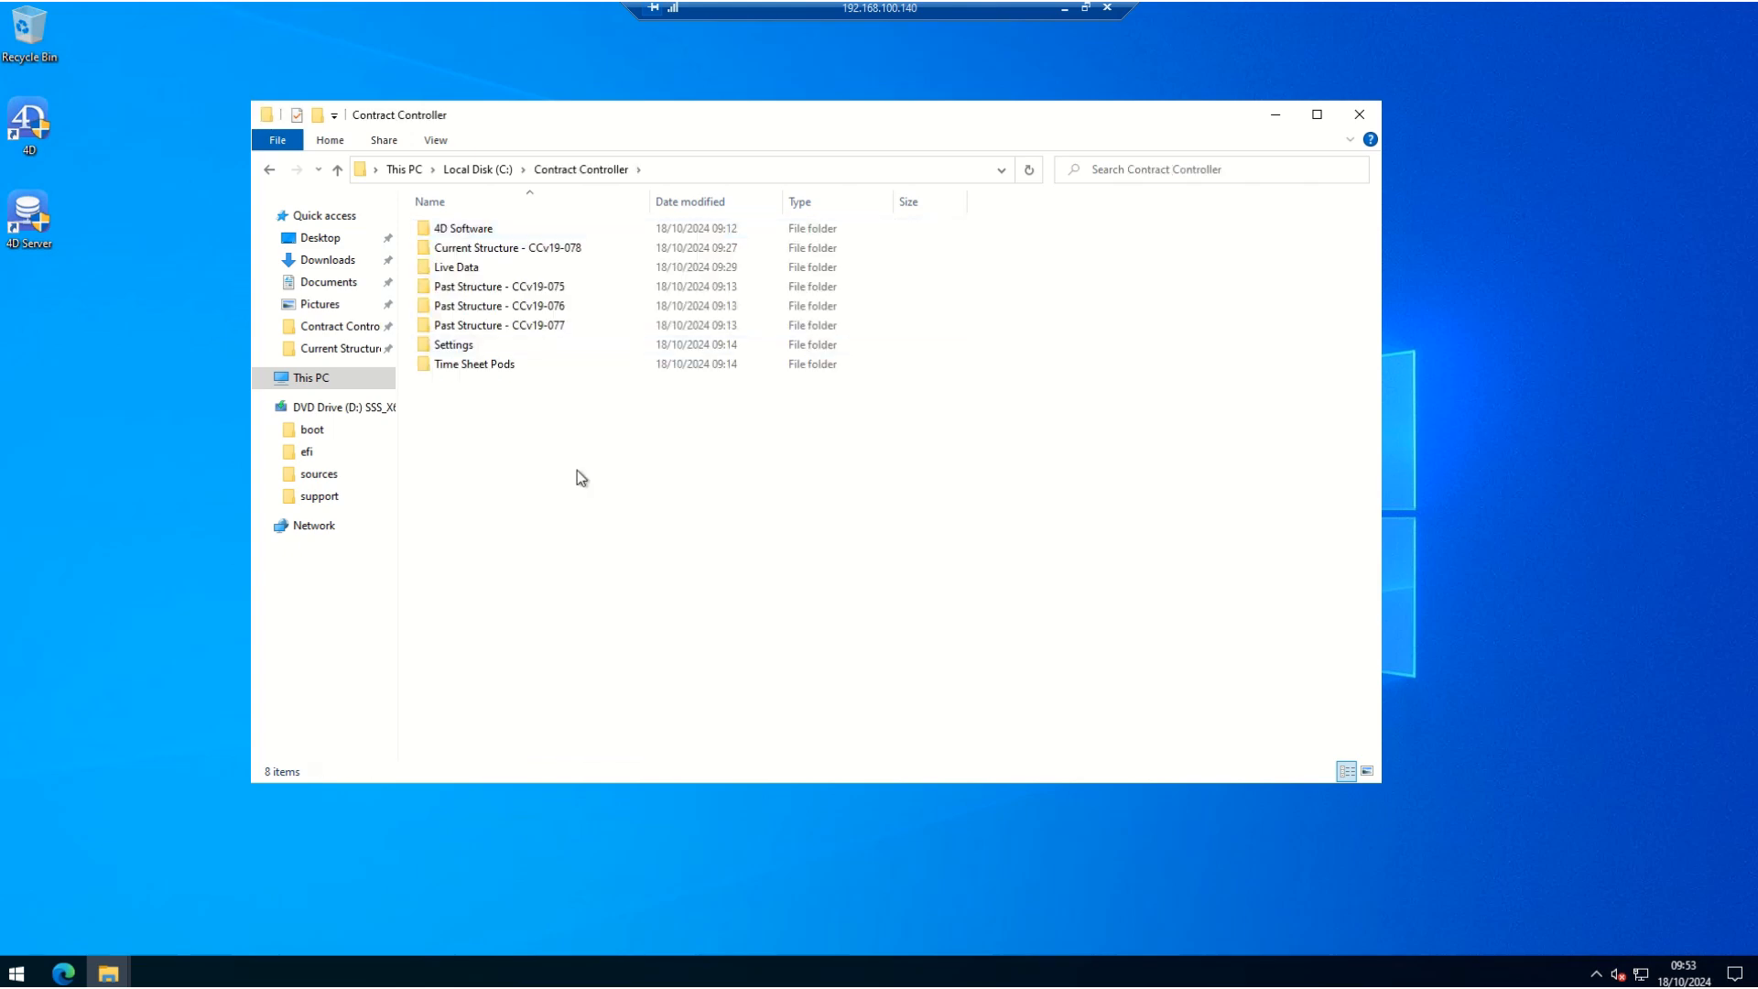
double_click(513, 251)
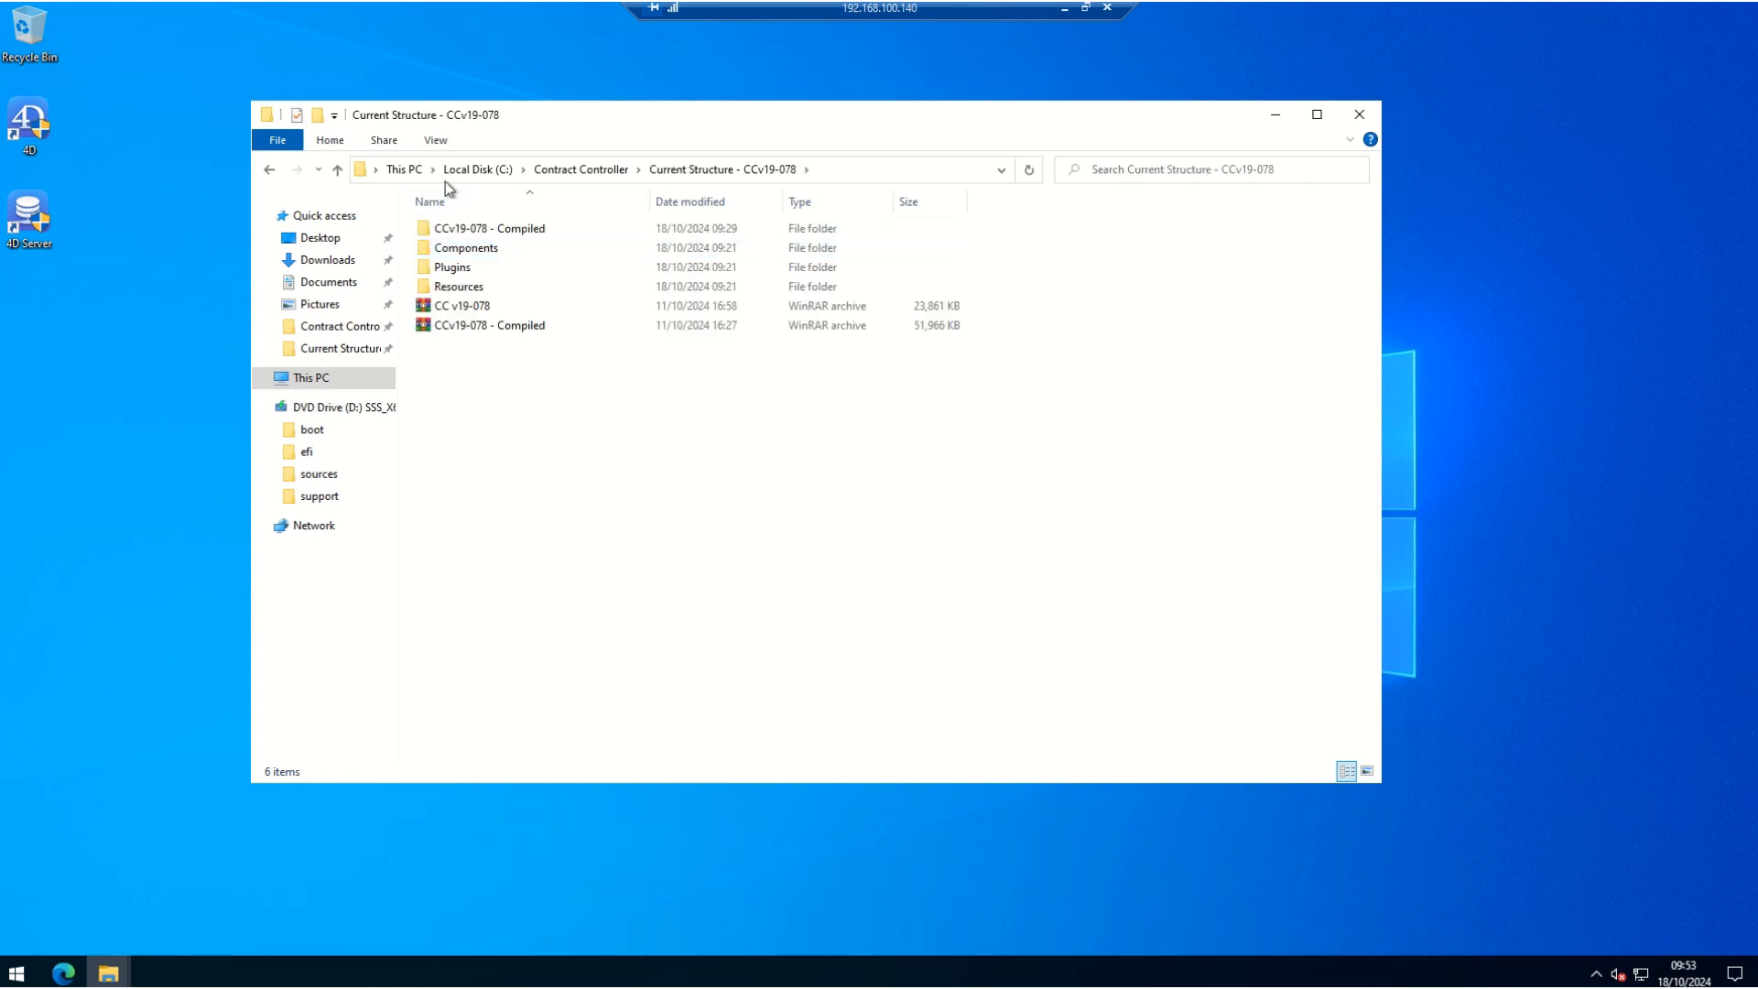
left_click(341, 173)
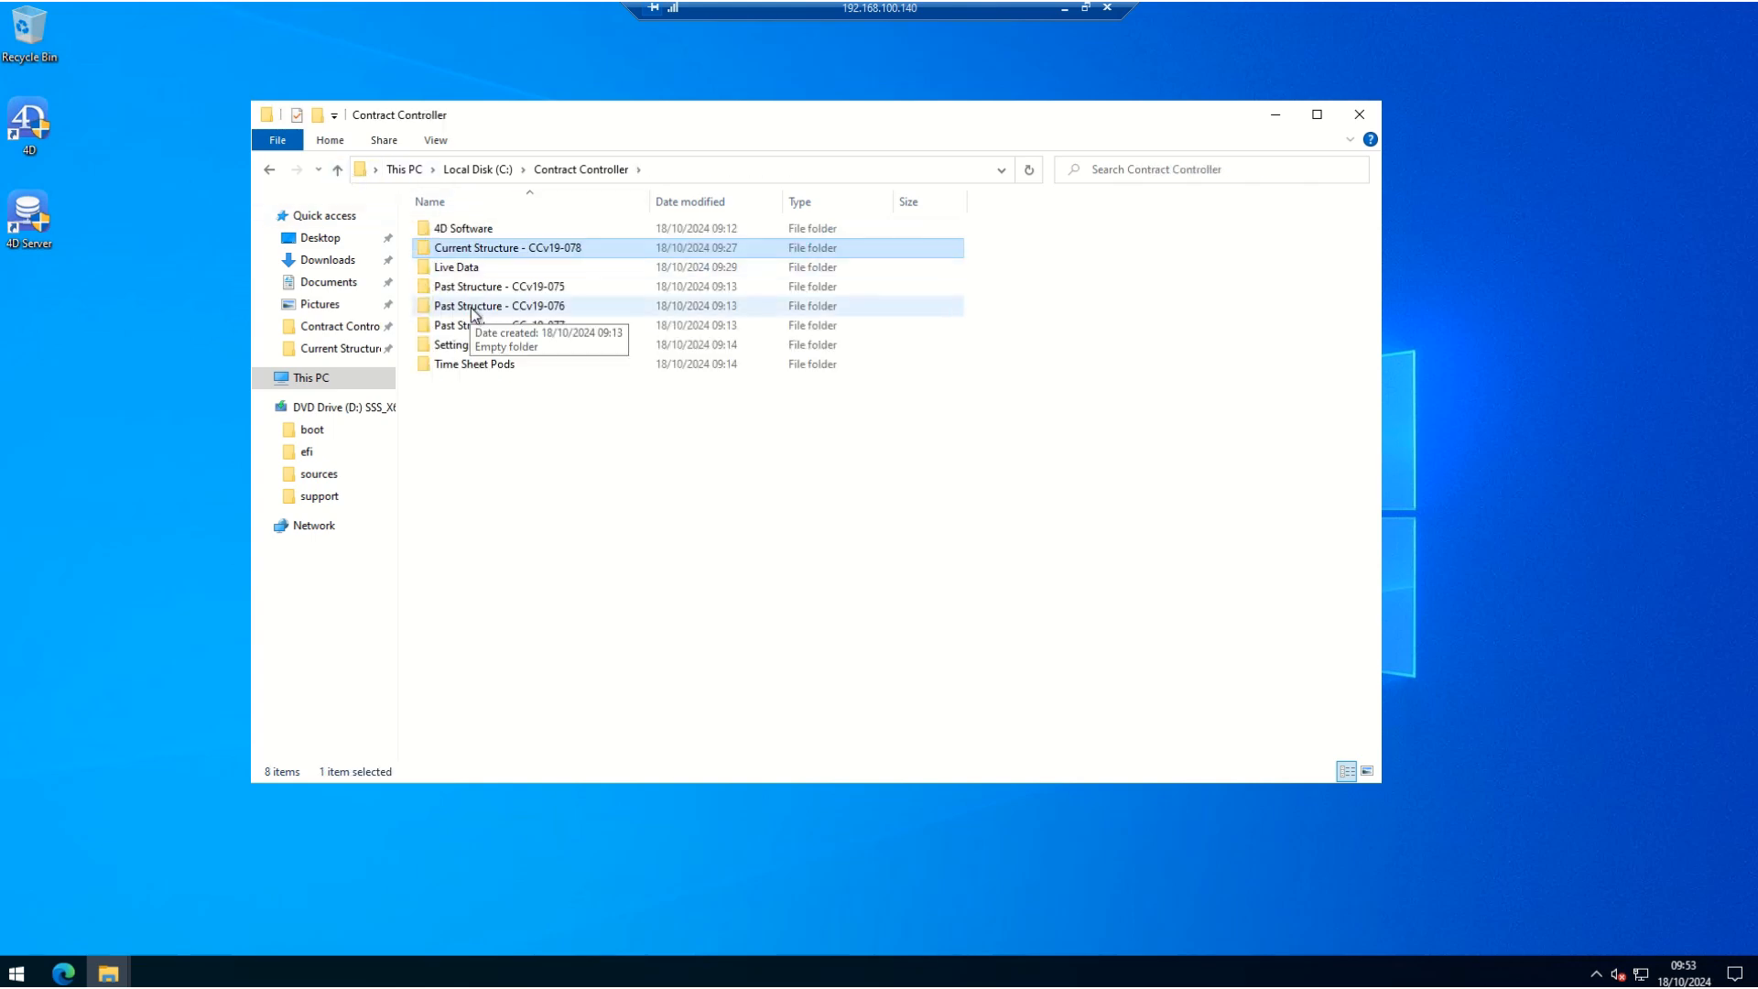
double_click(458, 268)
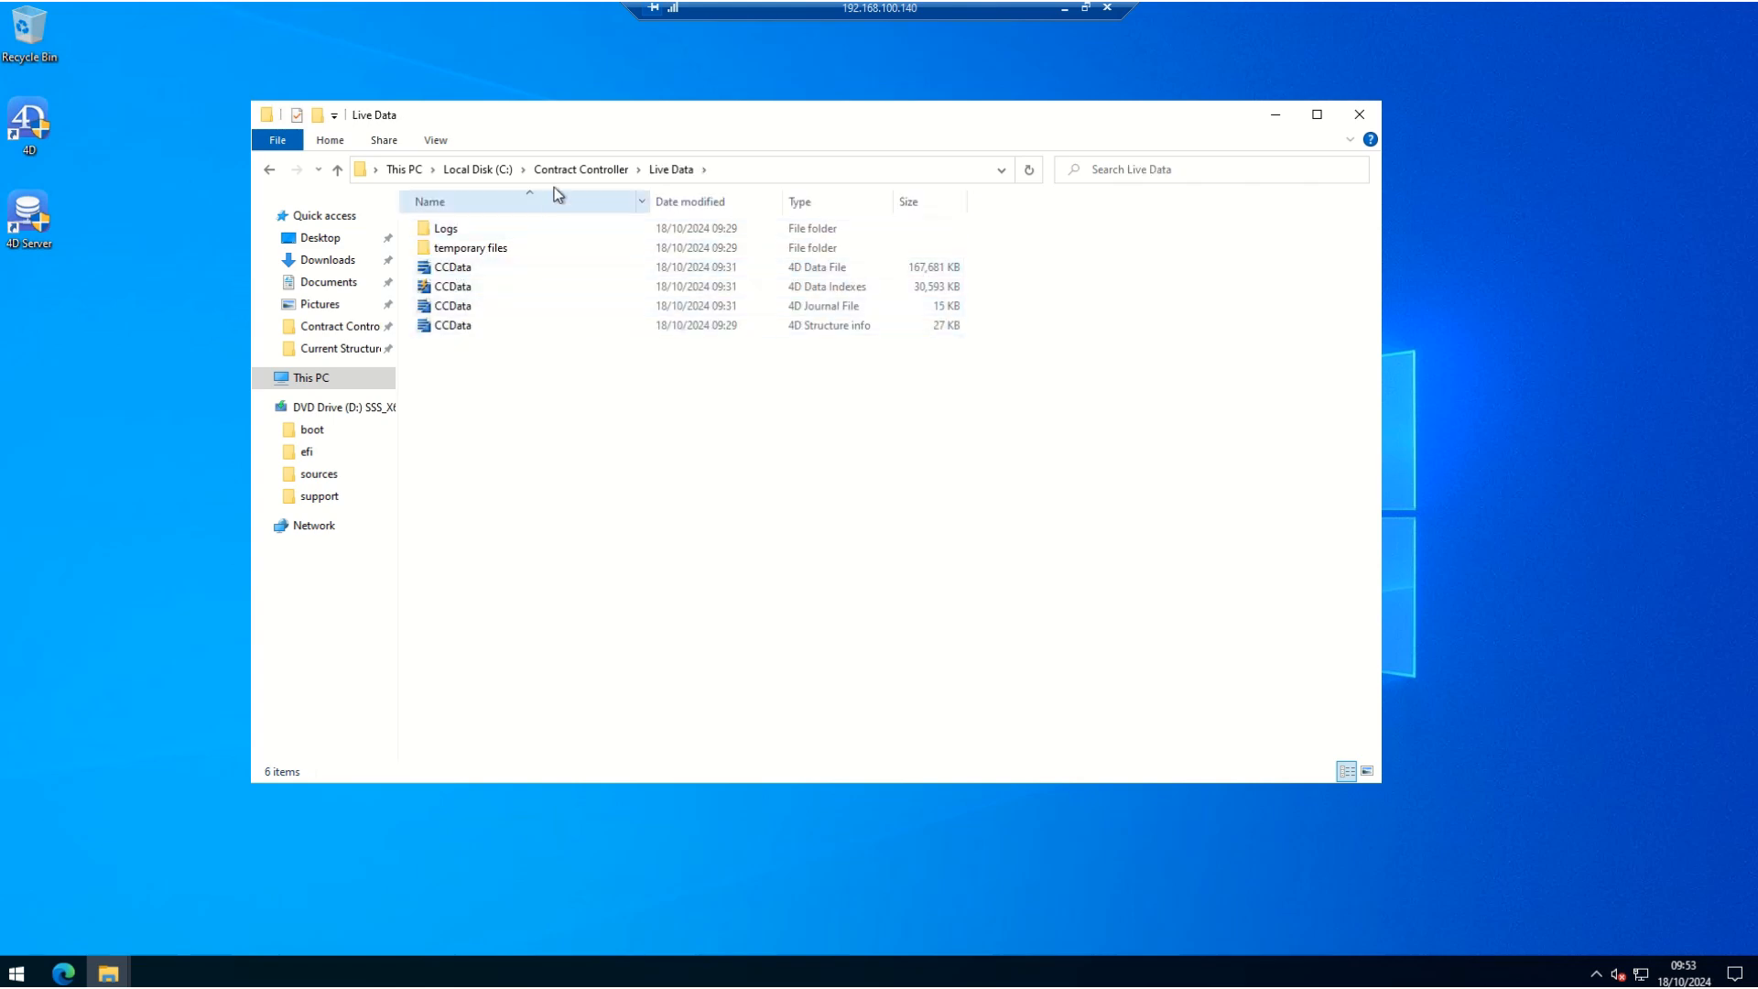
left_click(572, 170)
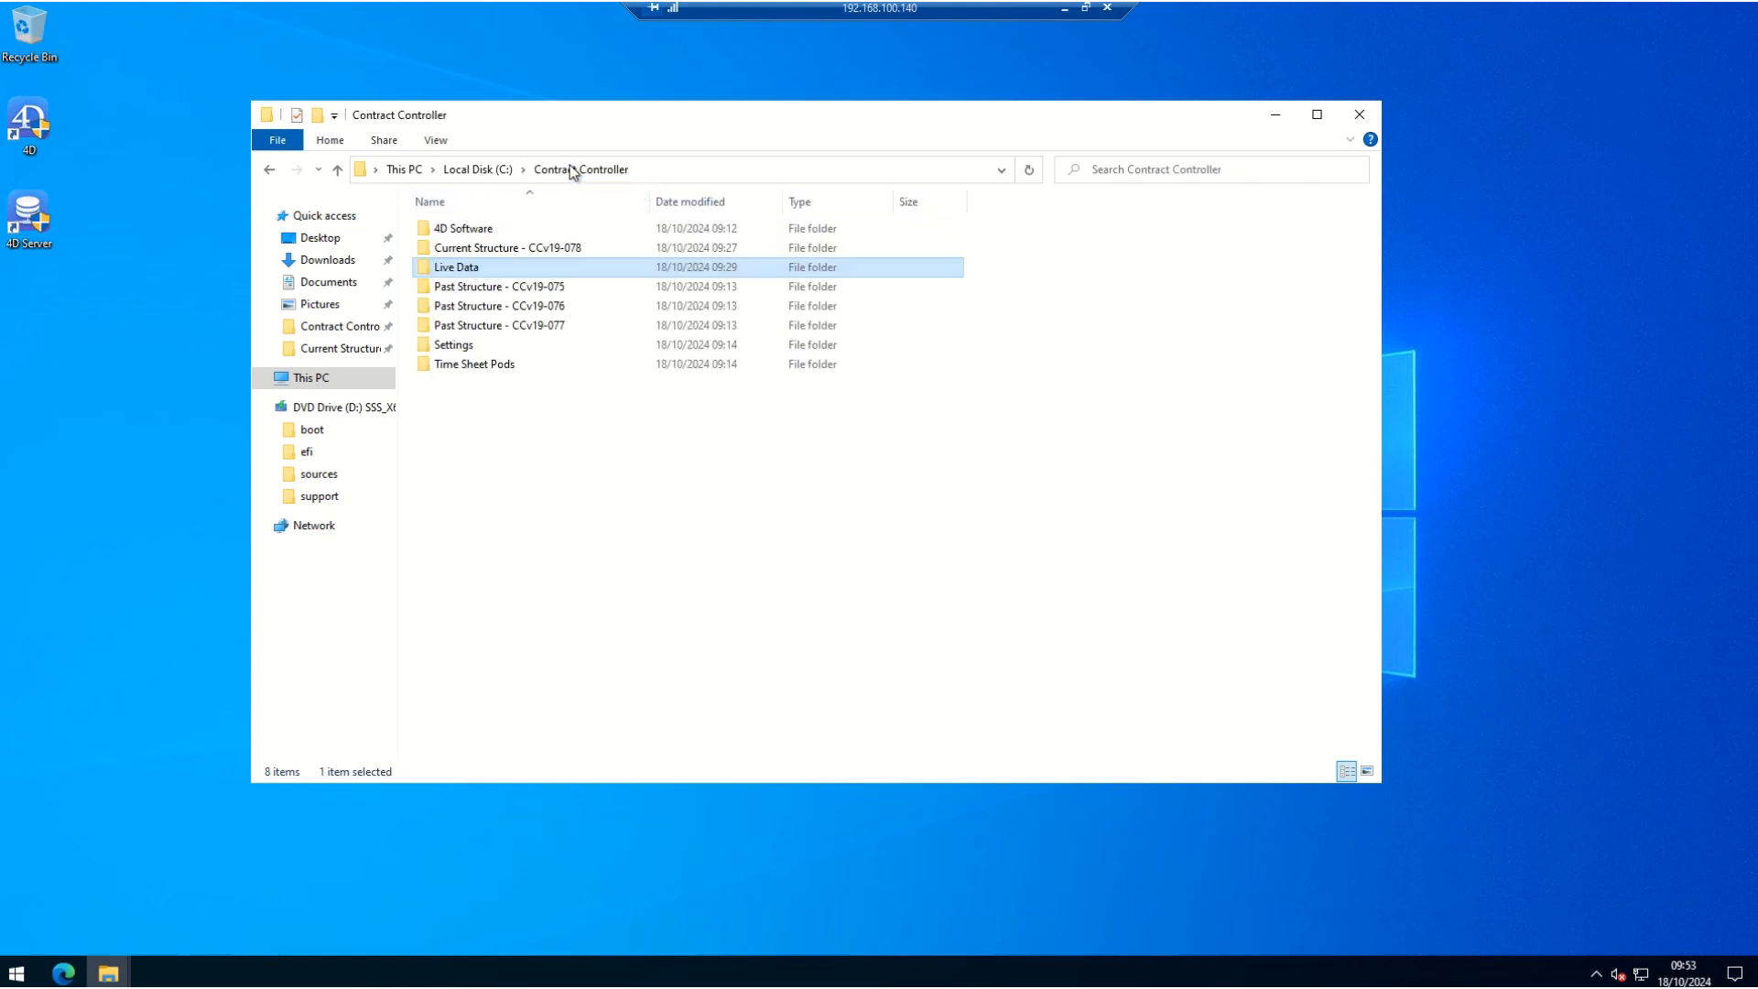
left_click(570, 412)
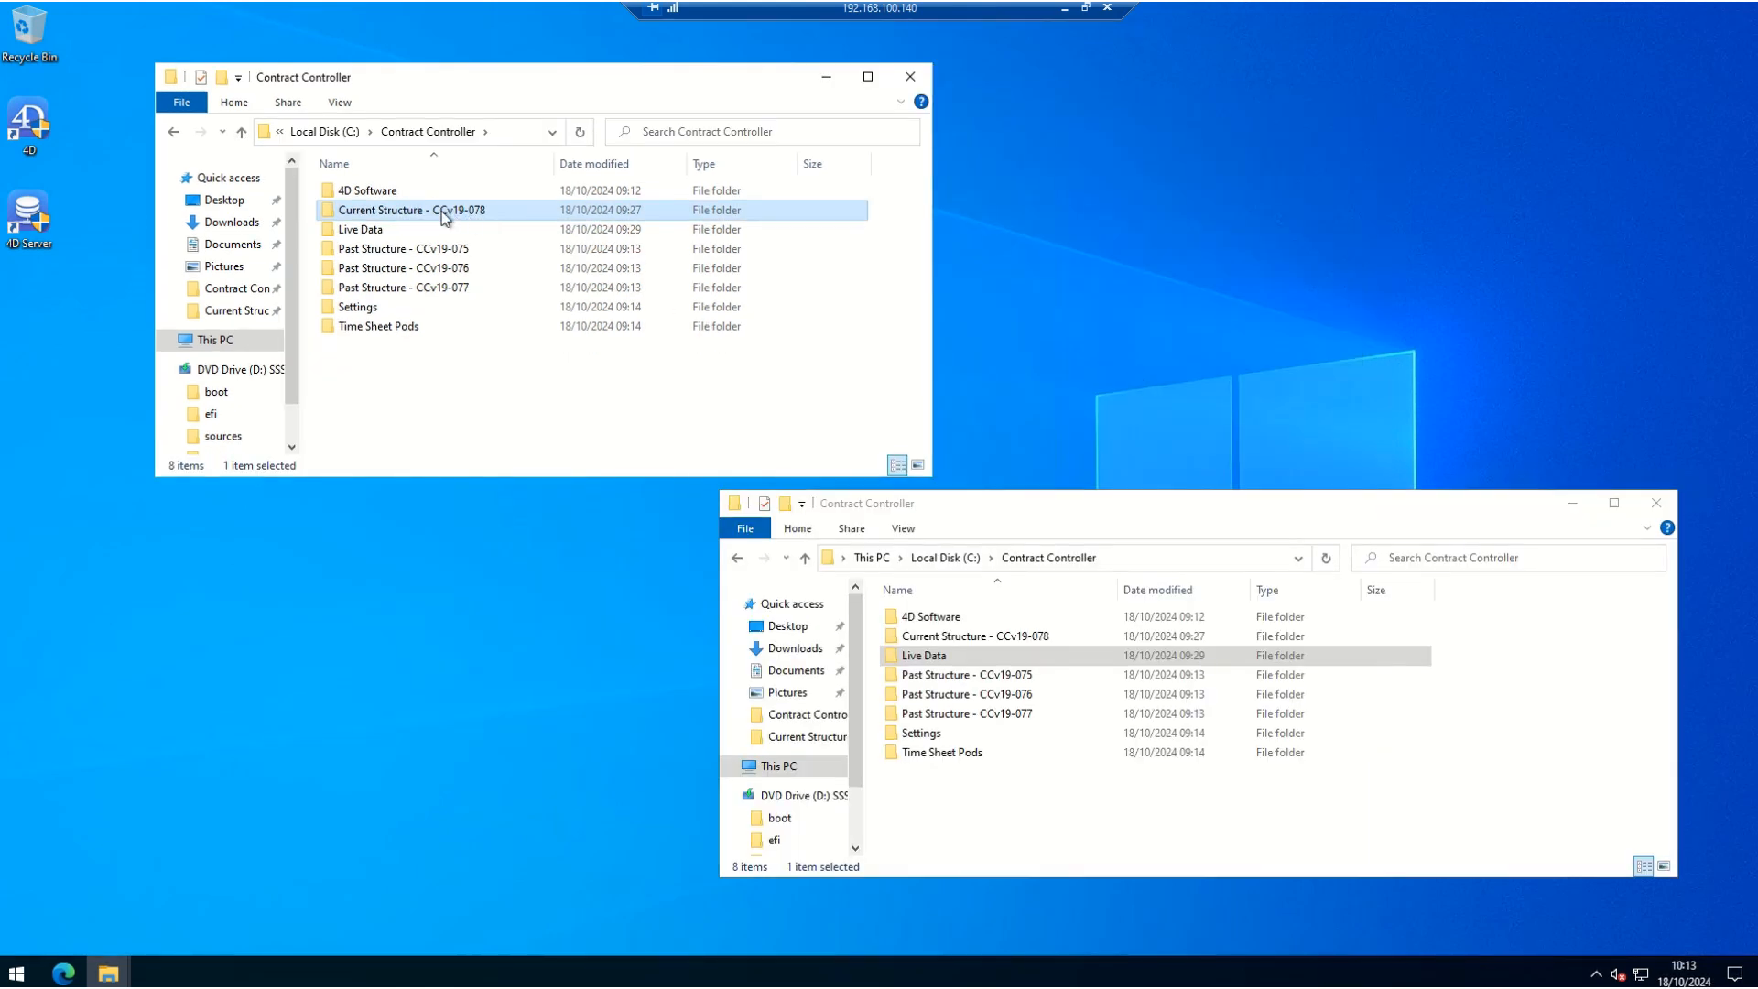
- Open the CCv19-078 - Compiled folder inside Current Structure - CCv19-078 in the separate Explorer window
double_click(443, 213)
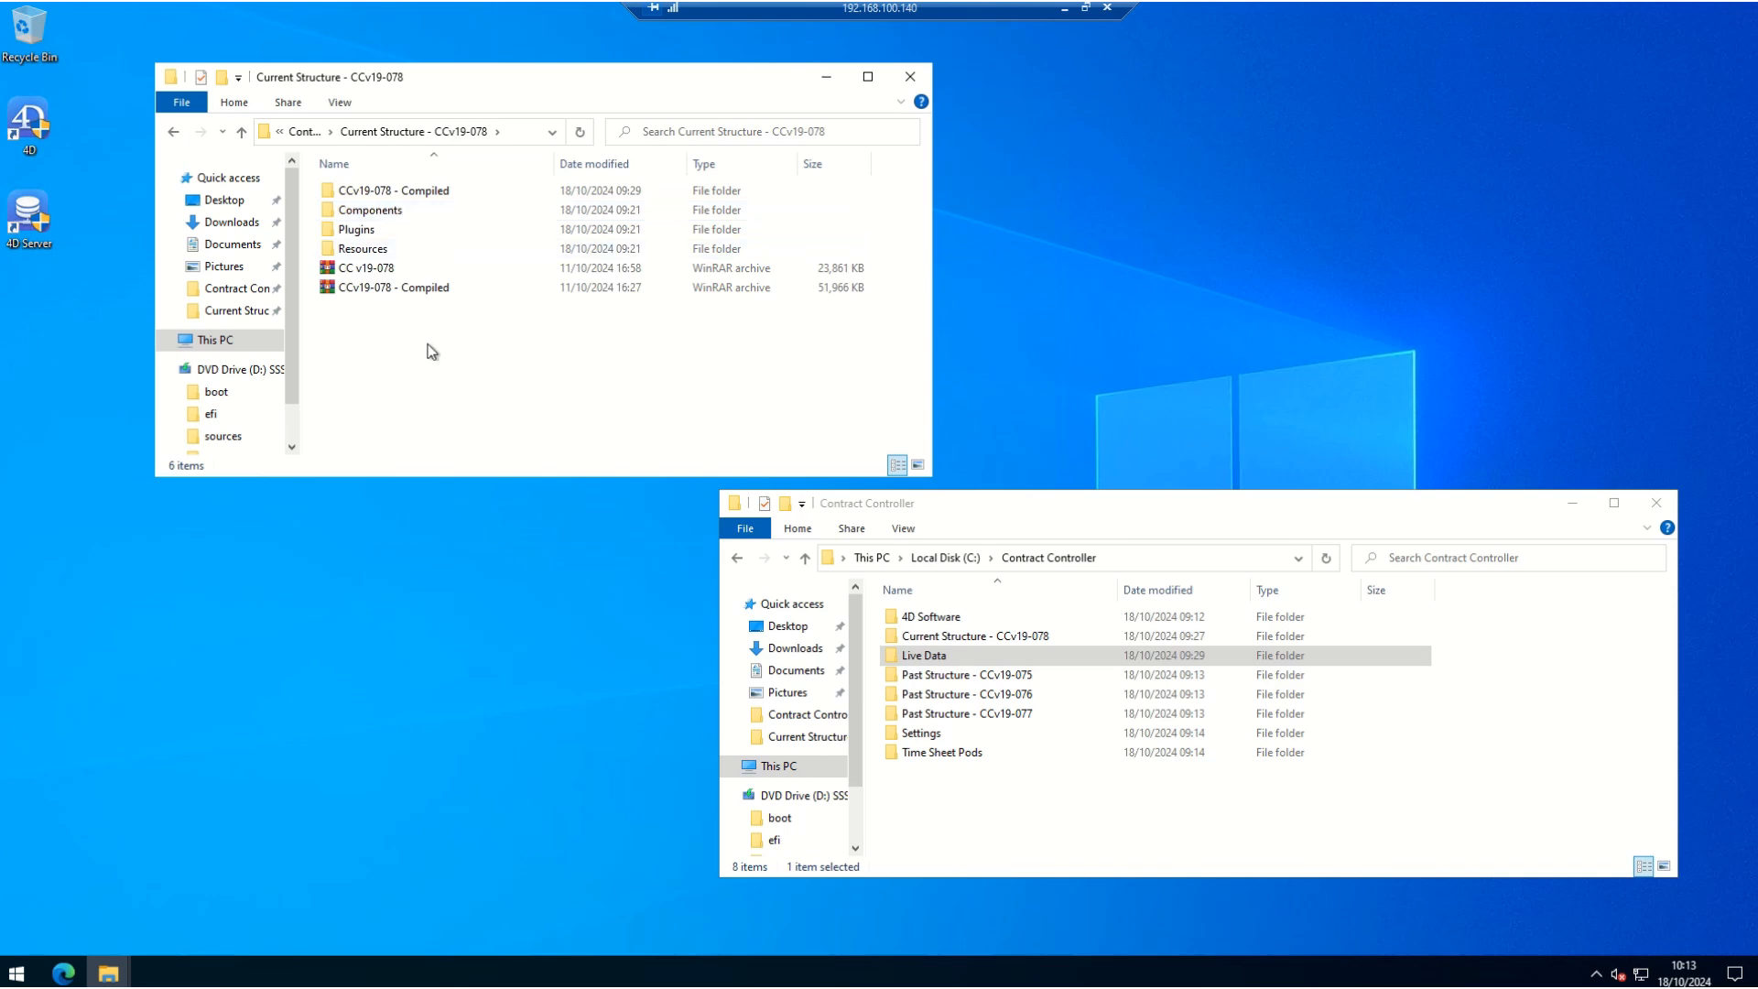
double_click(399, 192)
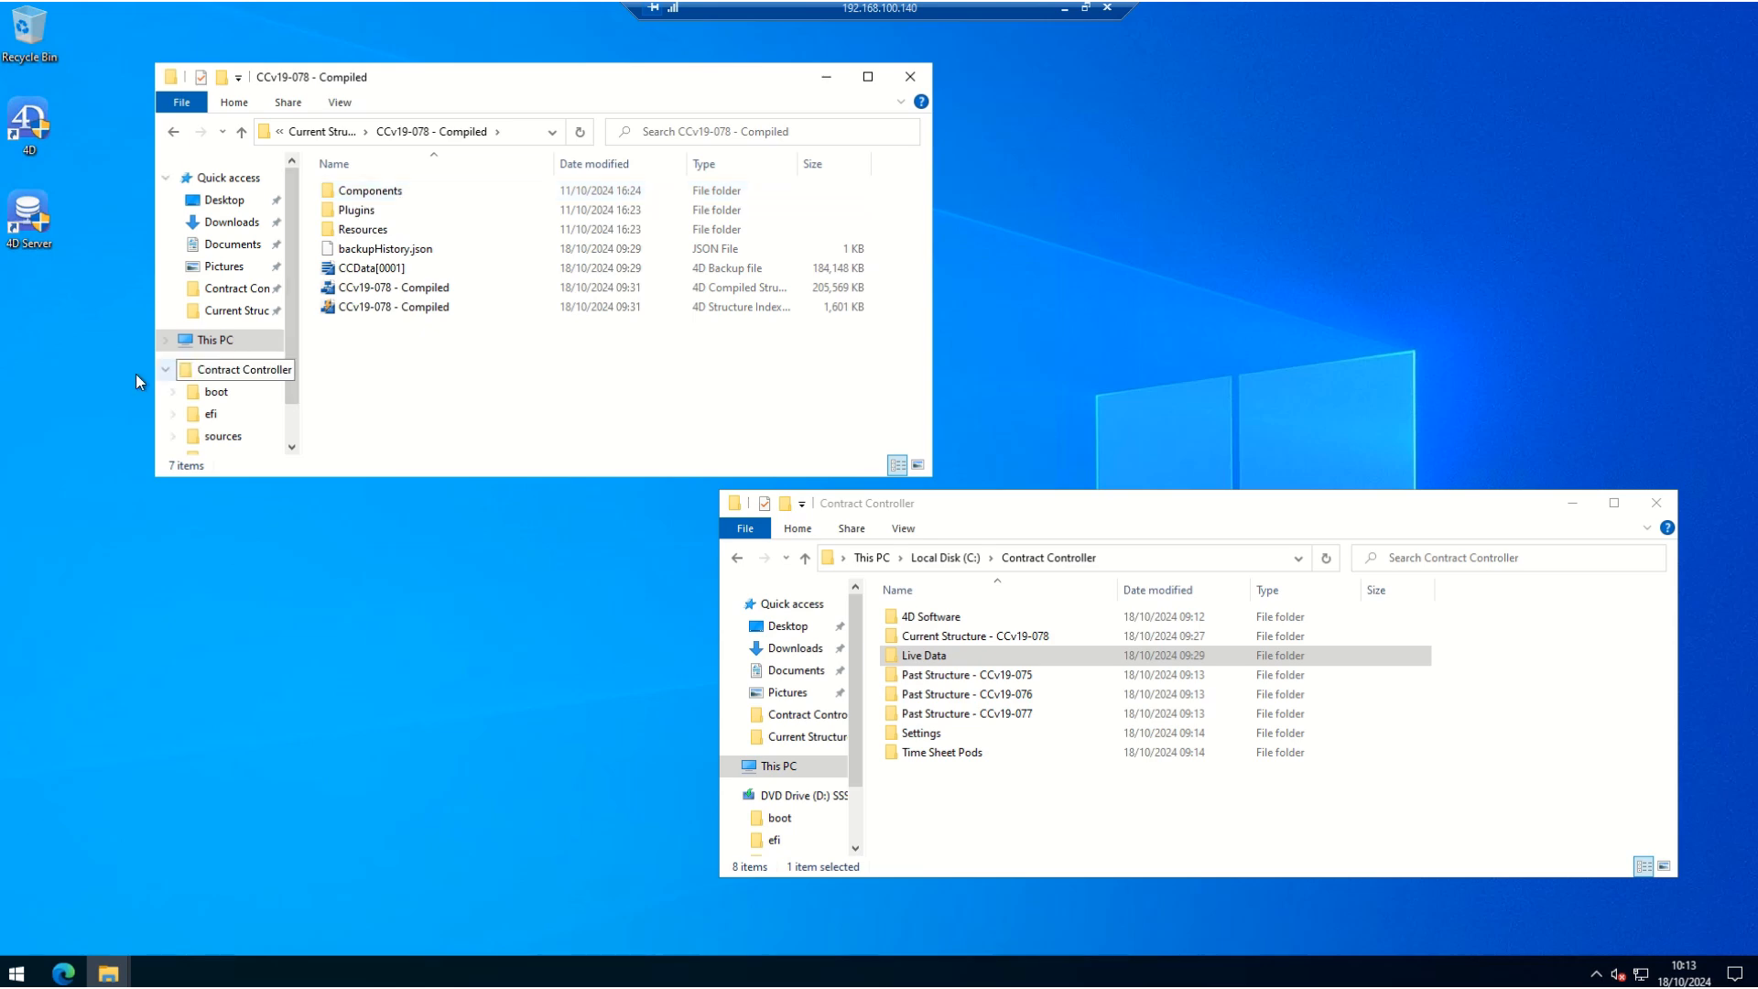
- Check the 4D Server shortcut's compatibility settings without changing them, and open the Live Data folder in the other Explorer window
left_click(27, 225)
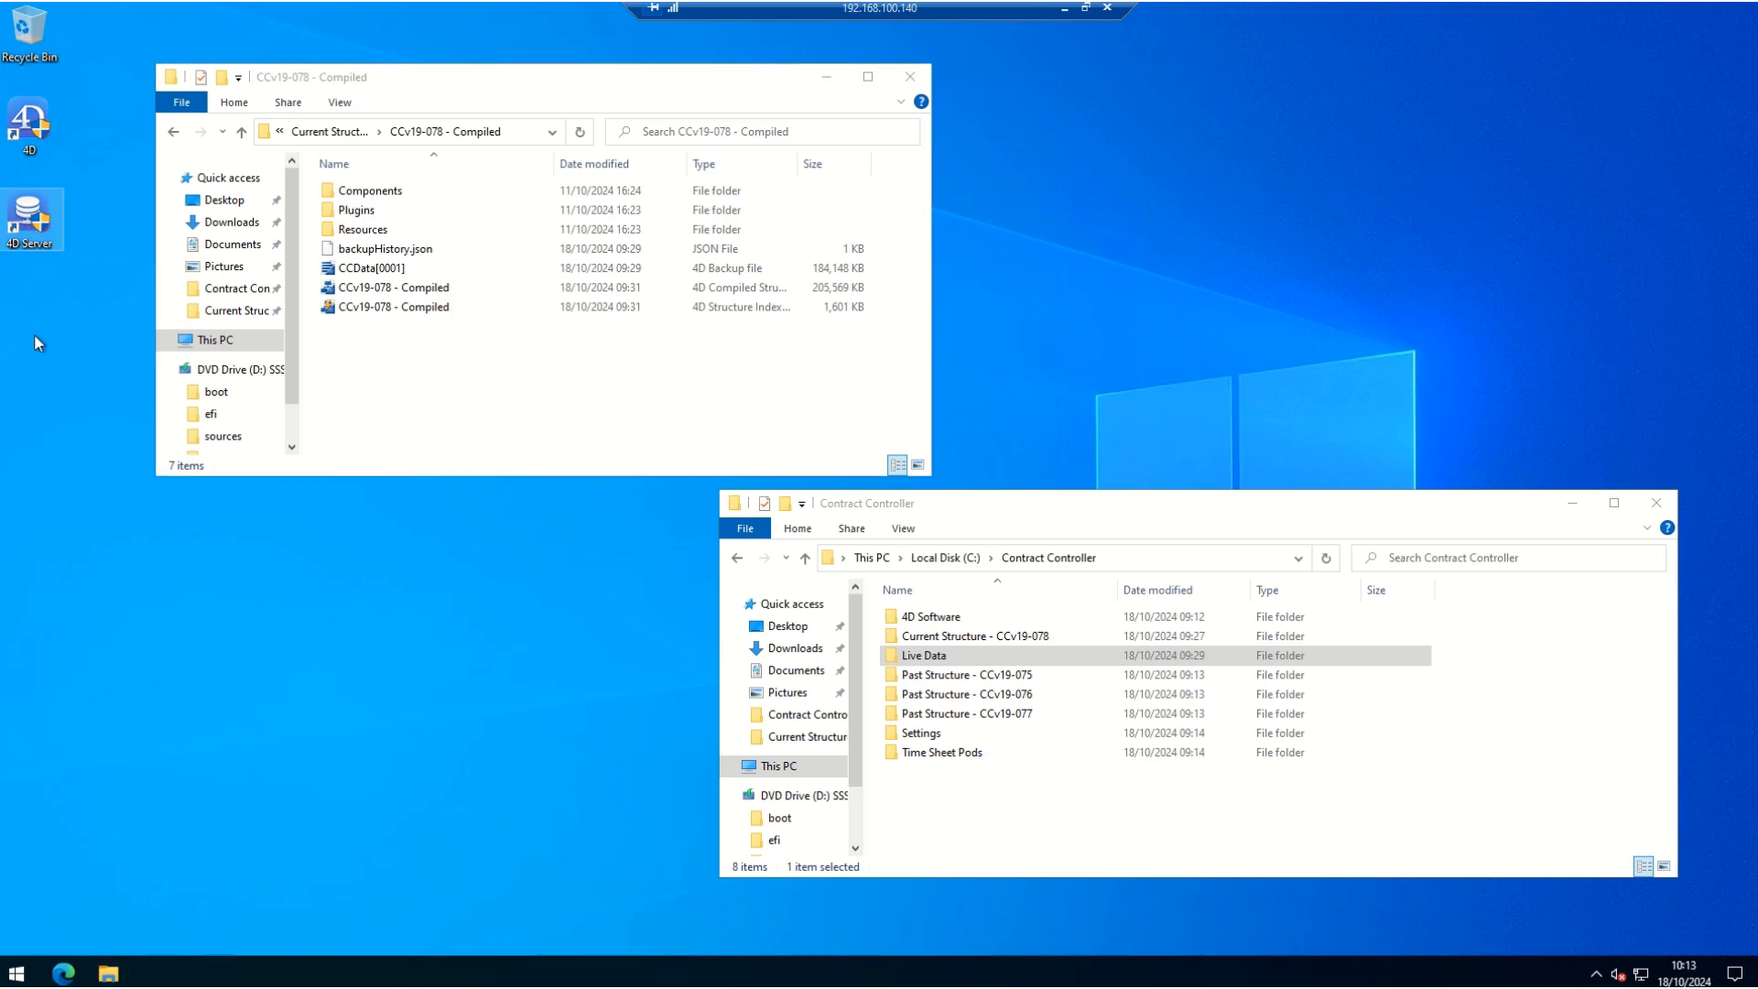
right_click(35, 222)
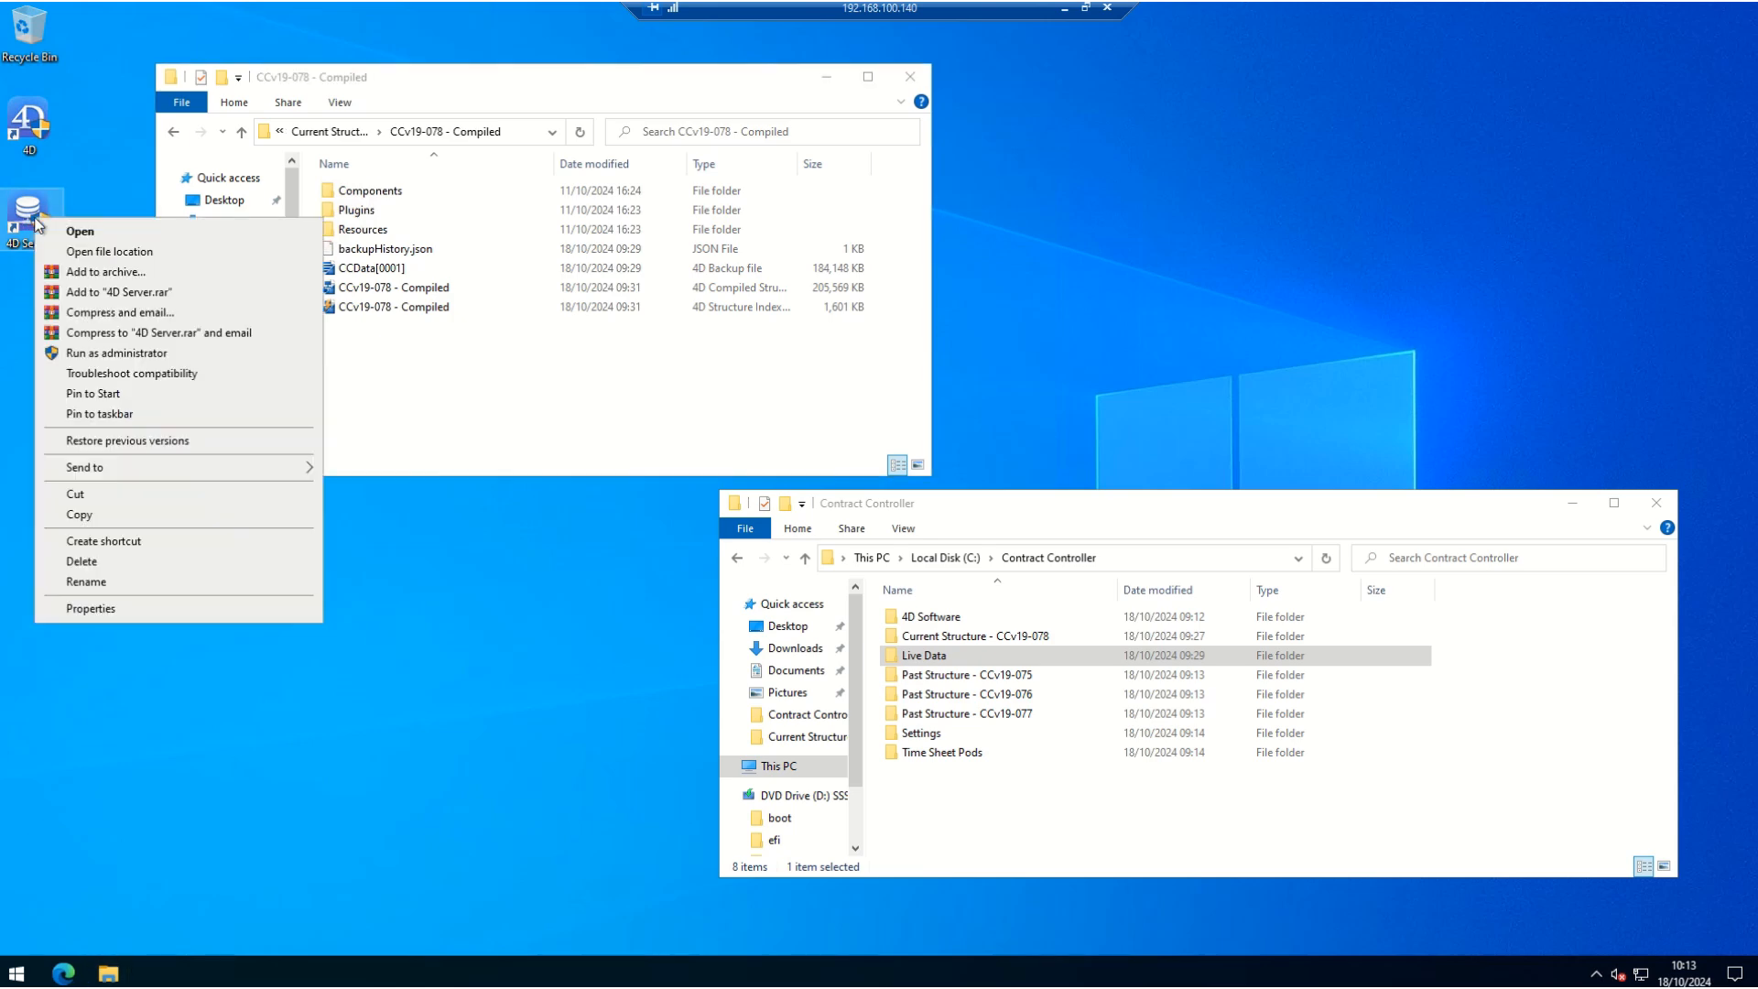
left_click(79, 608)
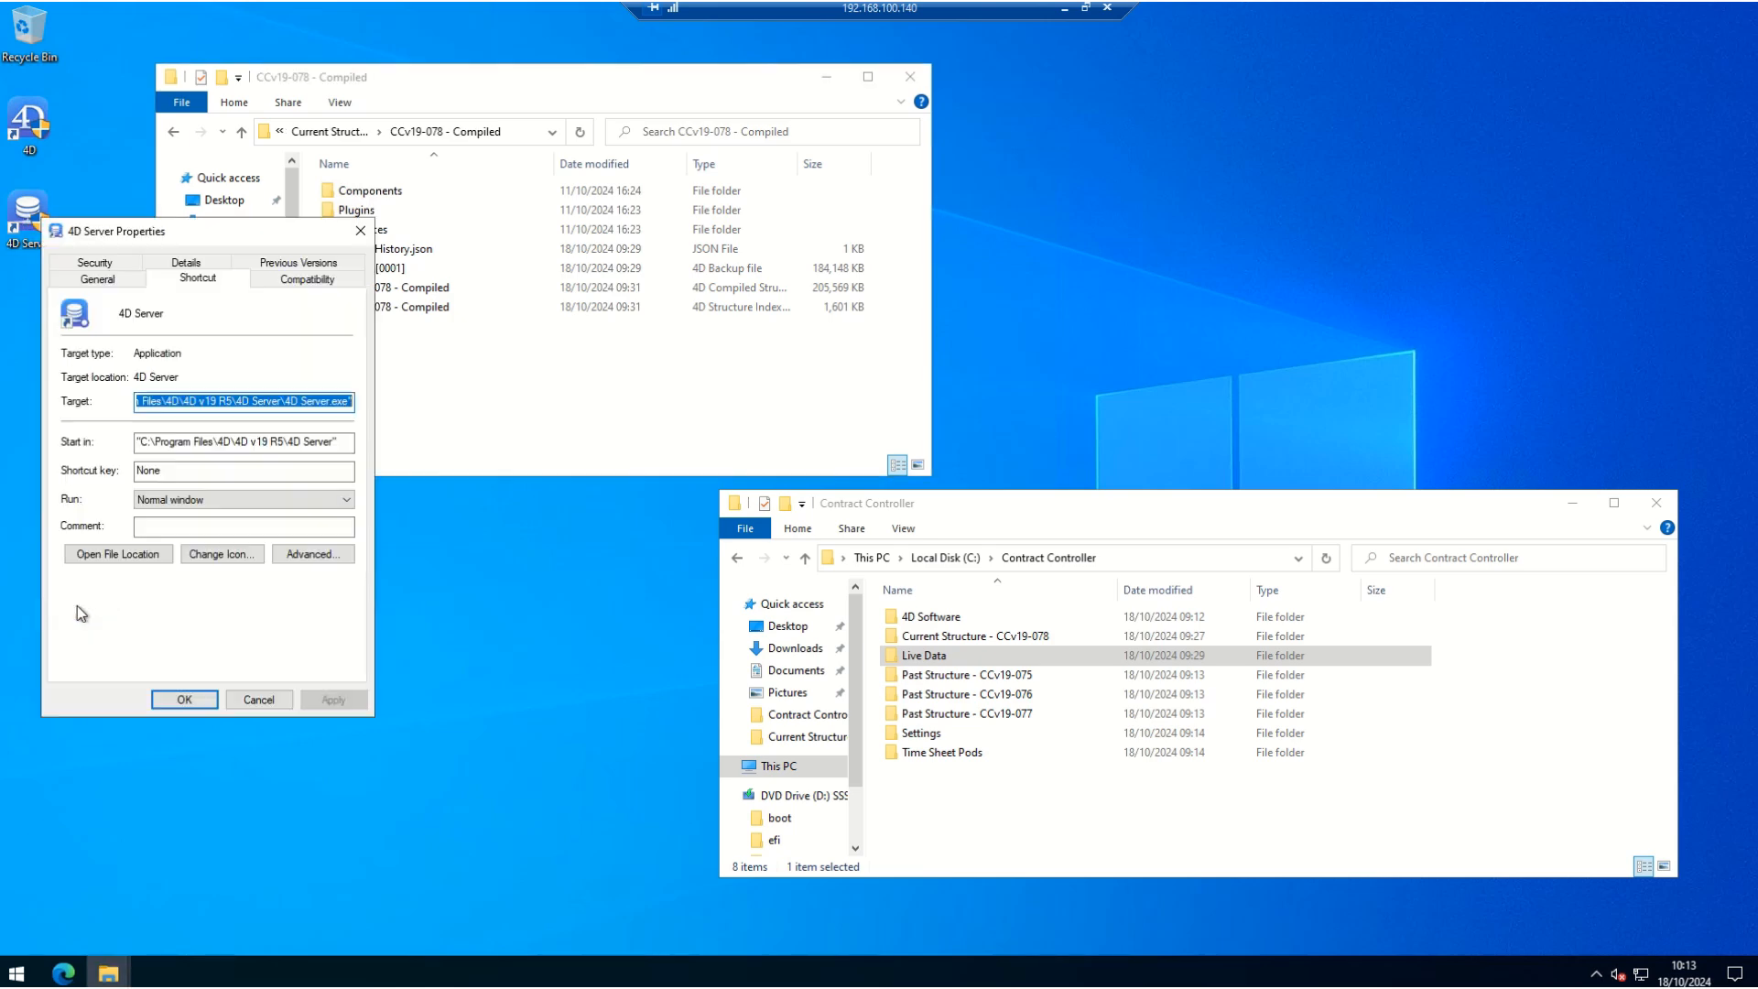
left_click(282, 280)
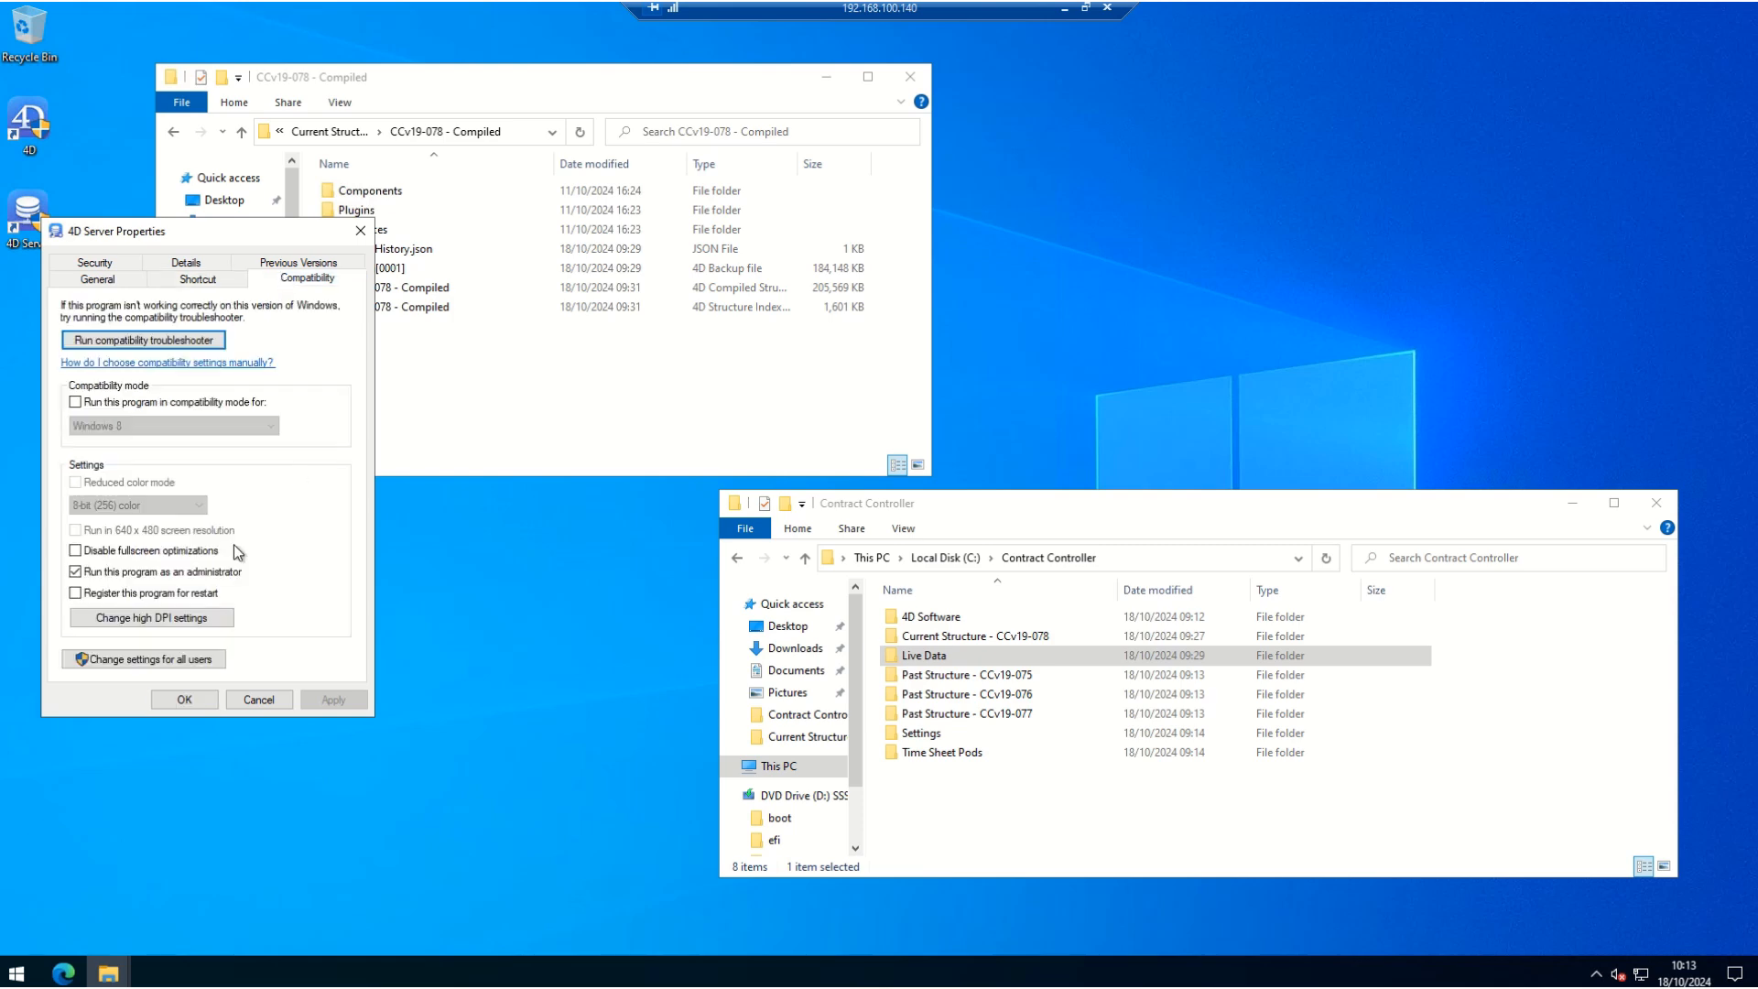
left_click(252, 702)
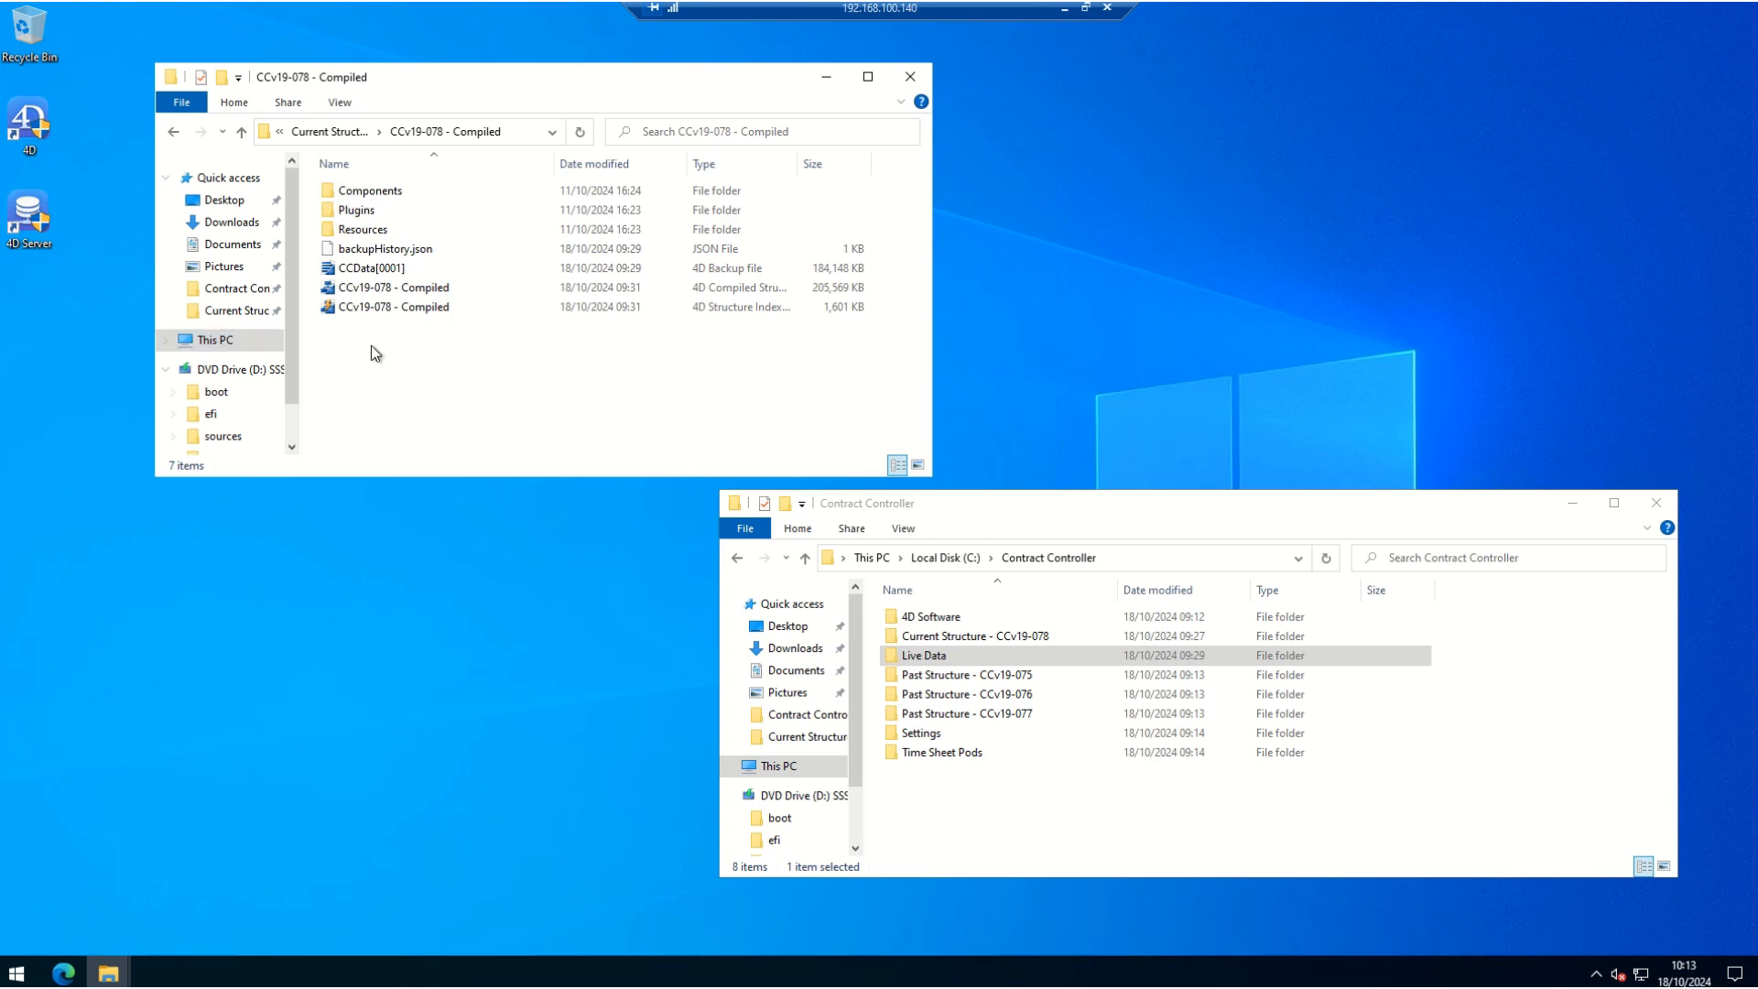
double_click(923, 656)
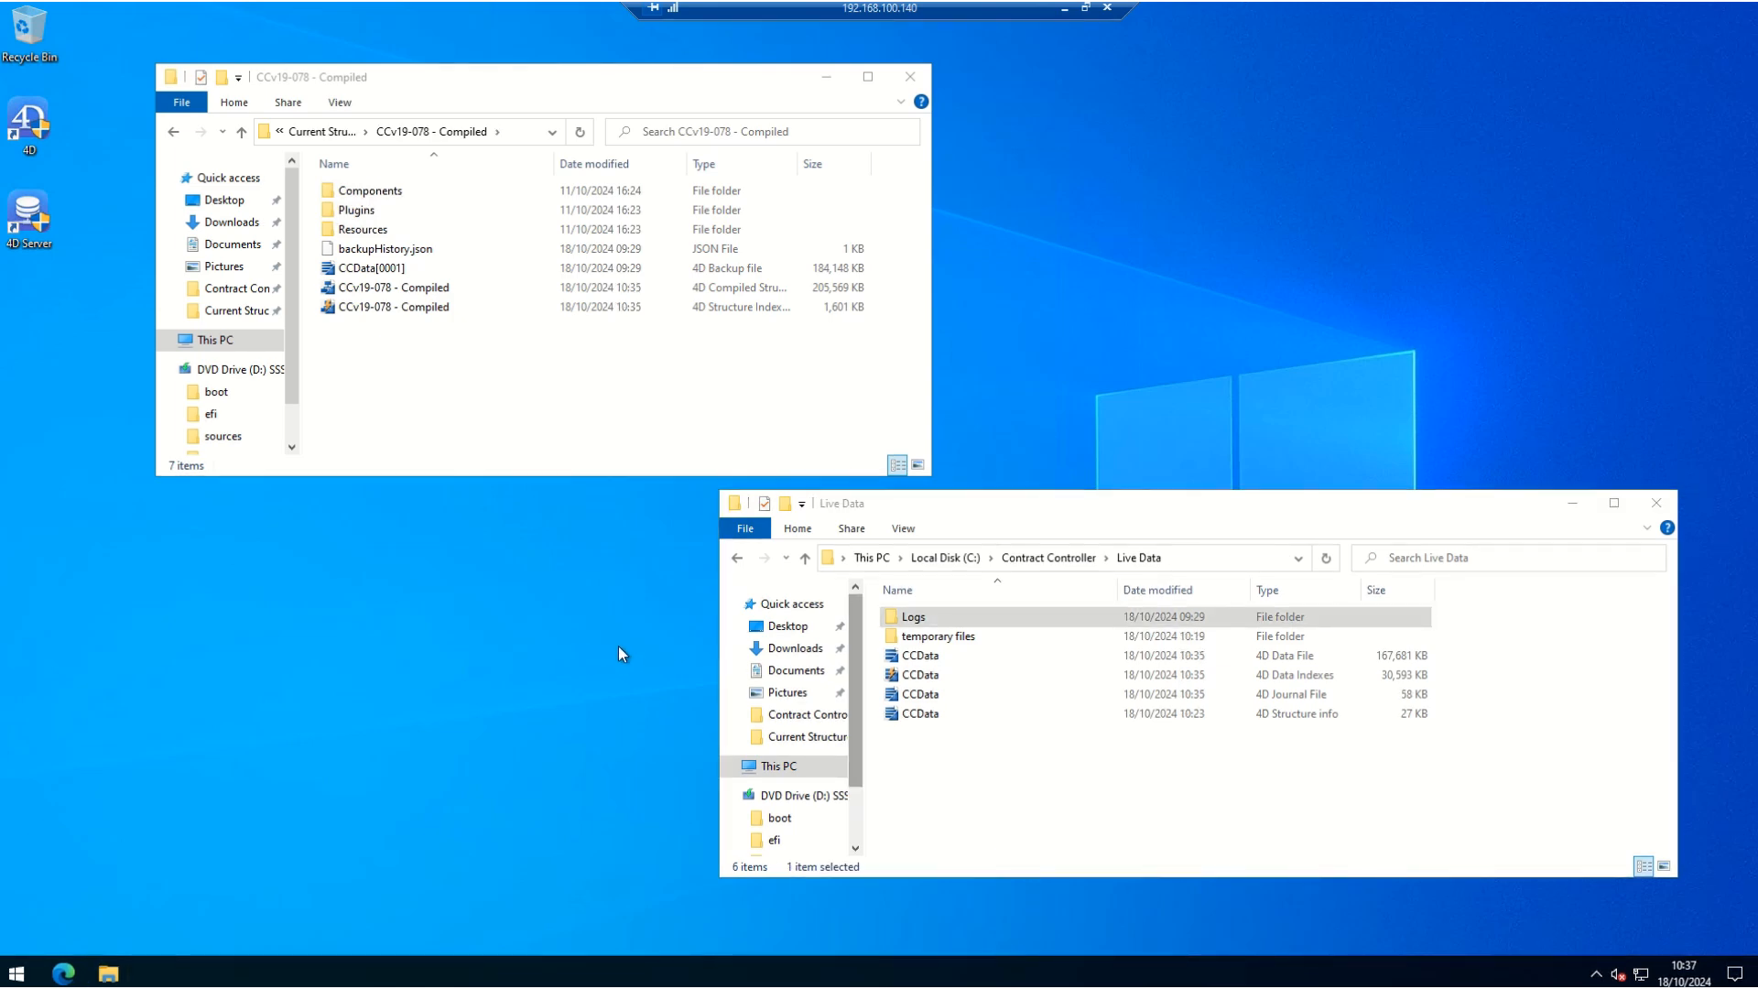
- Launch 4D Server, allowing it to make changes to the device, and open the recent project CCv19-078 - Compiled
double_click(31, 223)
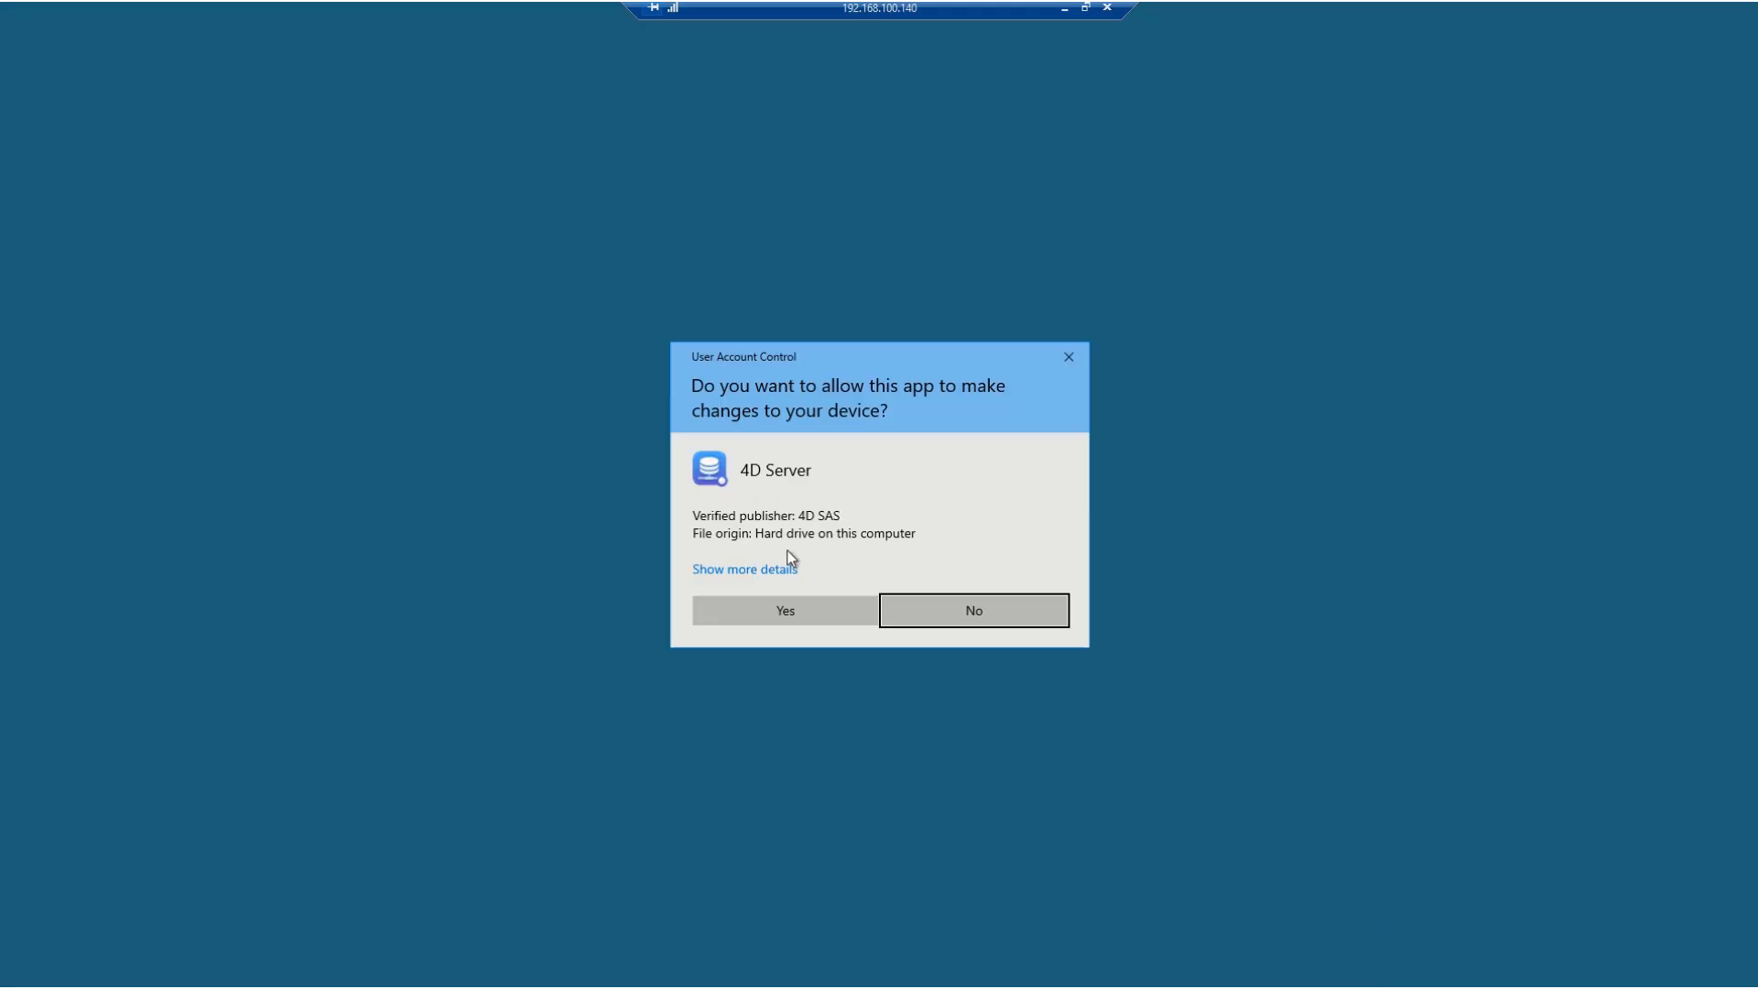
left_click(780, 615)
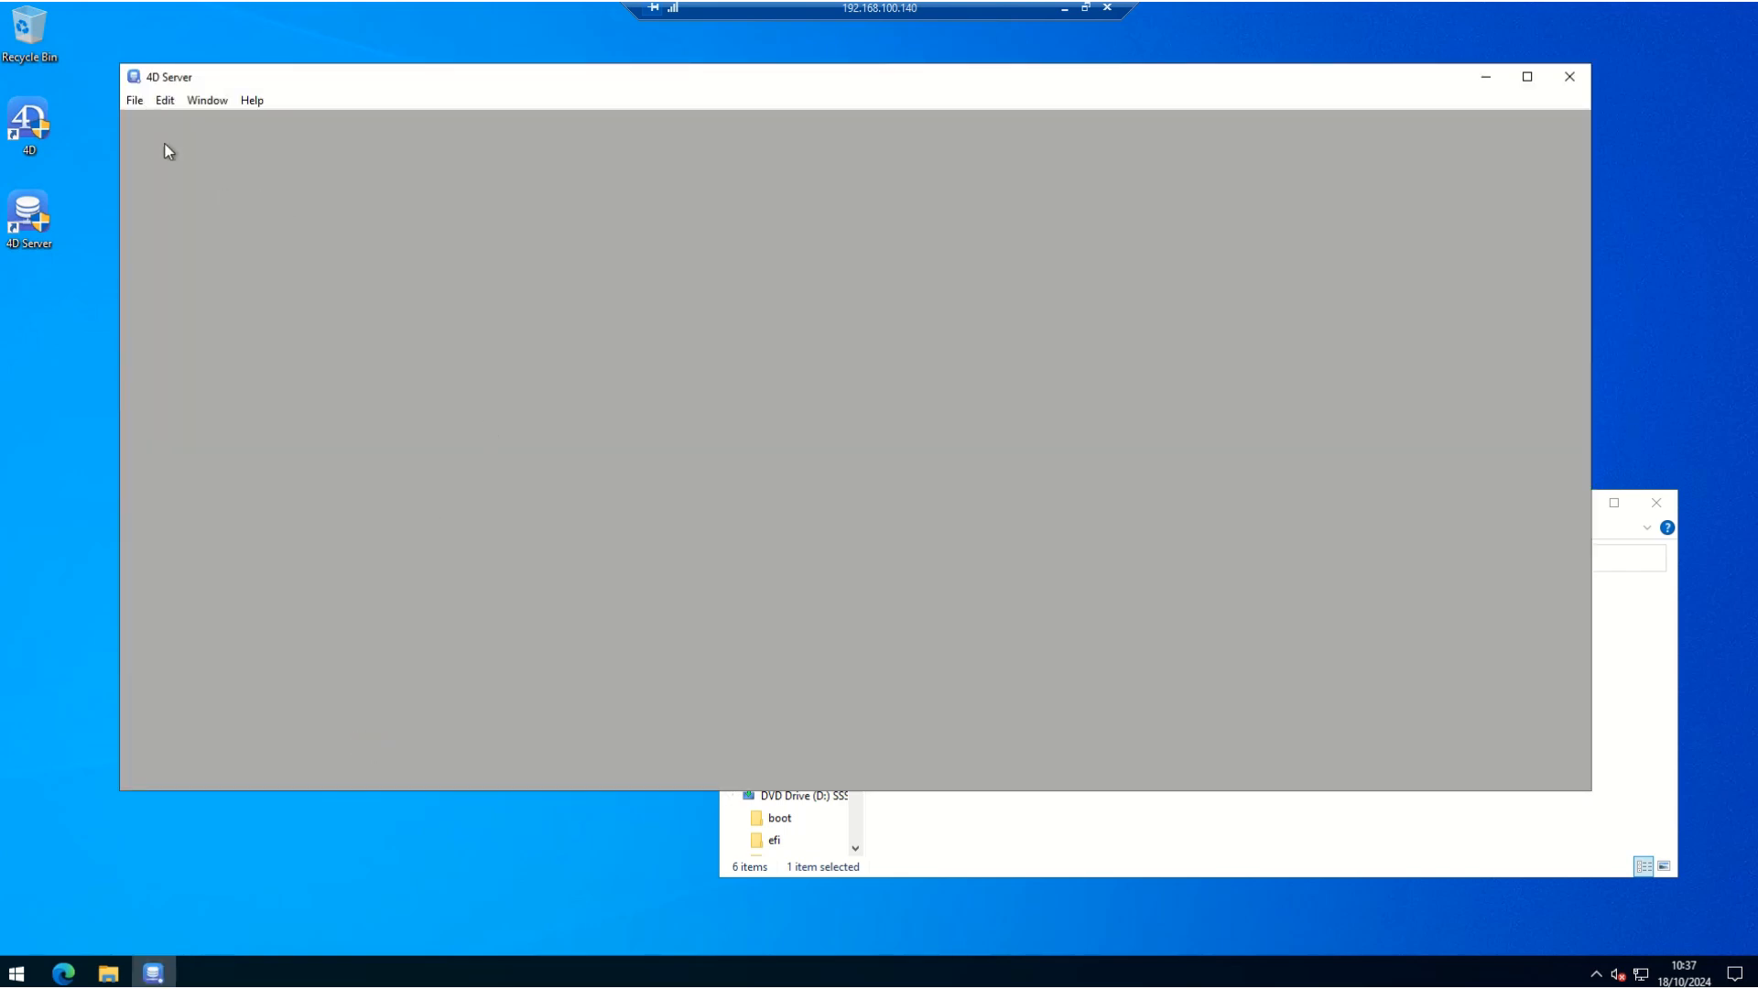
left_click(135, 101)
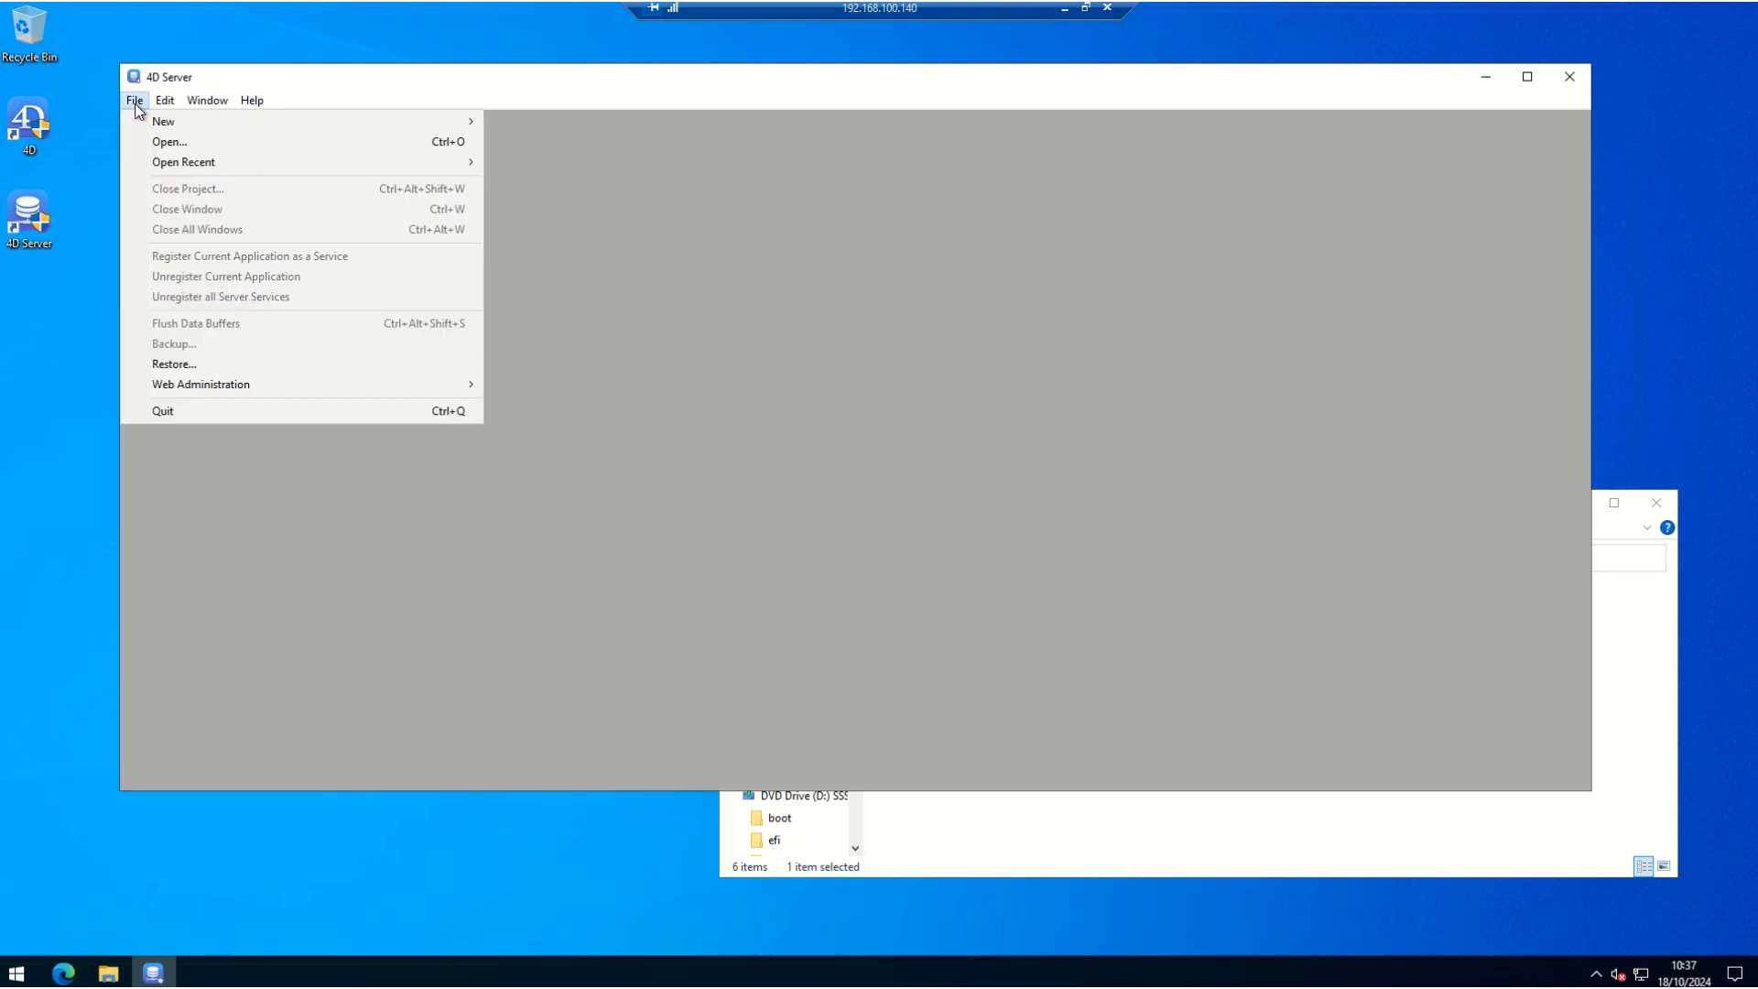
mouse_move(173, 169)
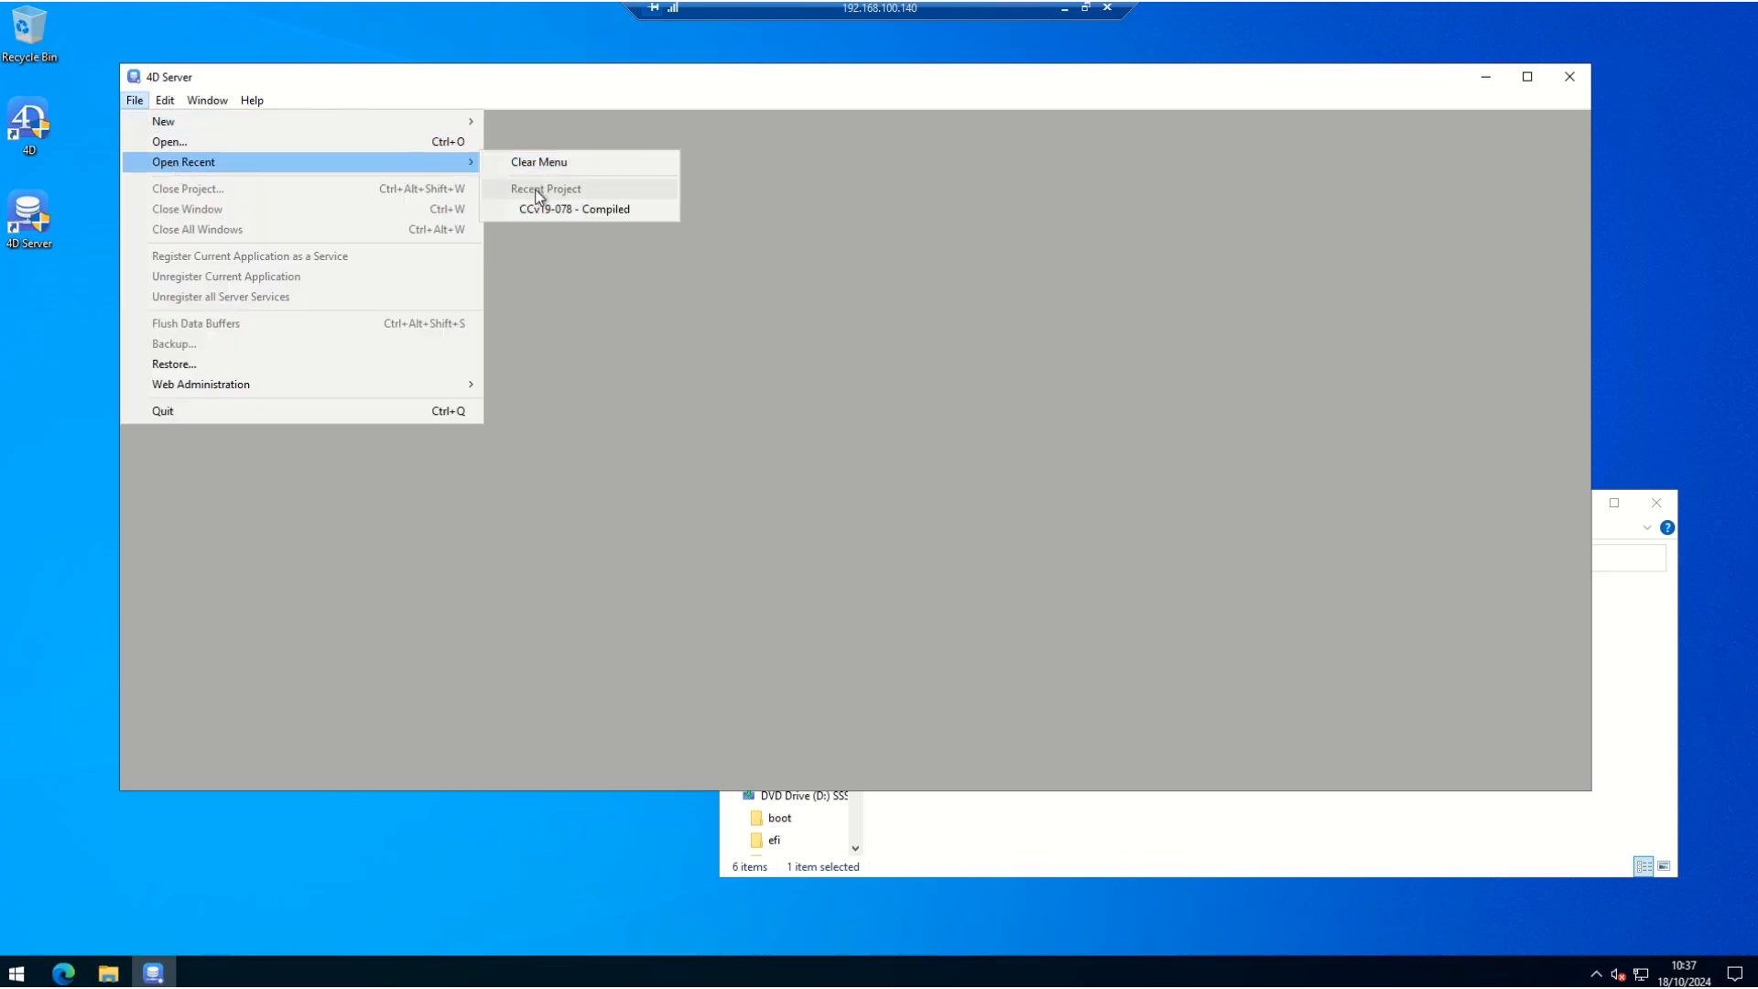
left_click(658, 213)
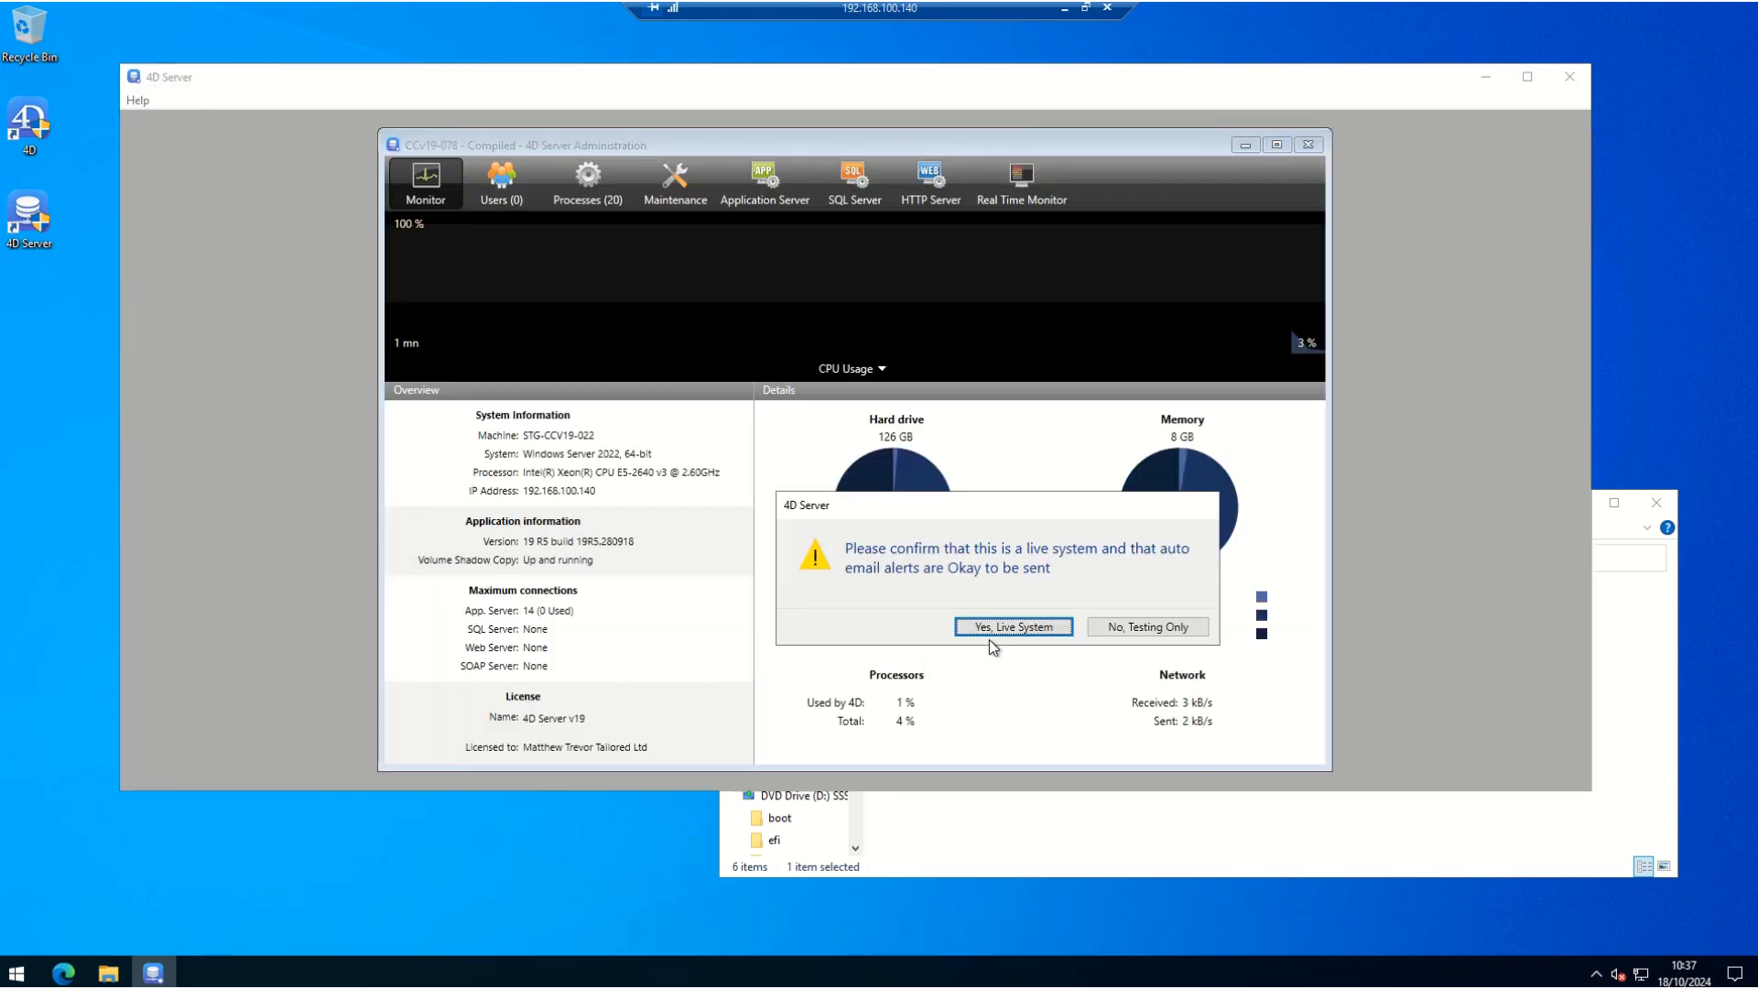
- Confirm that this is a live system where auto email alerts may be sent, and view the server's users
left_click(1010, 630)
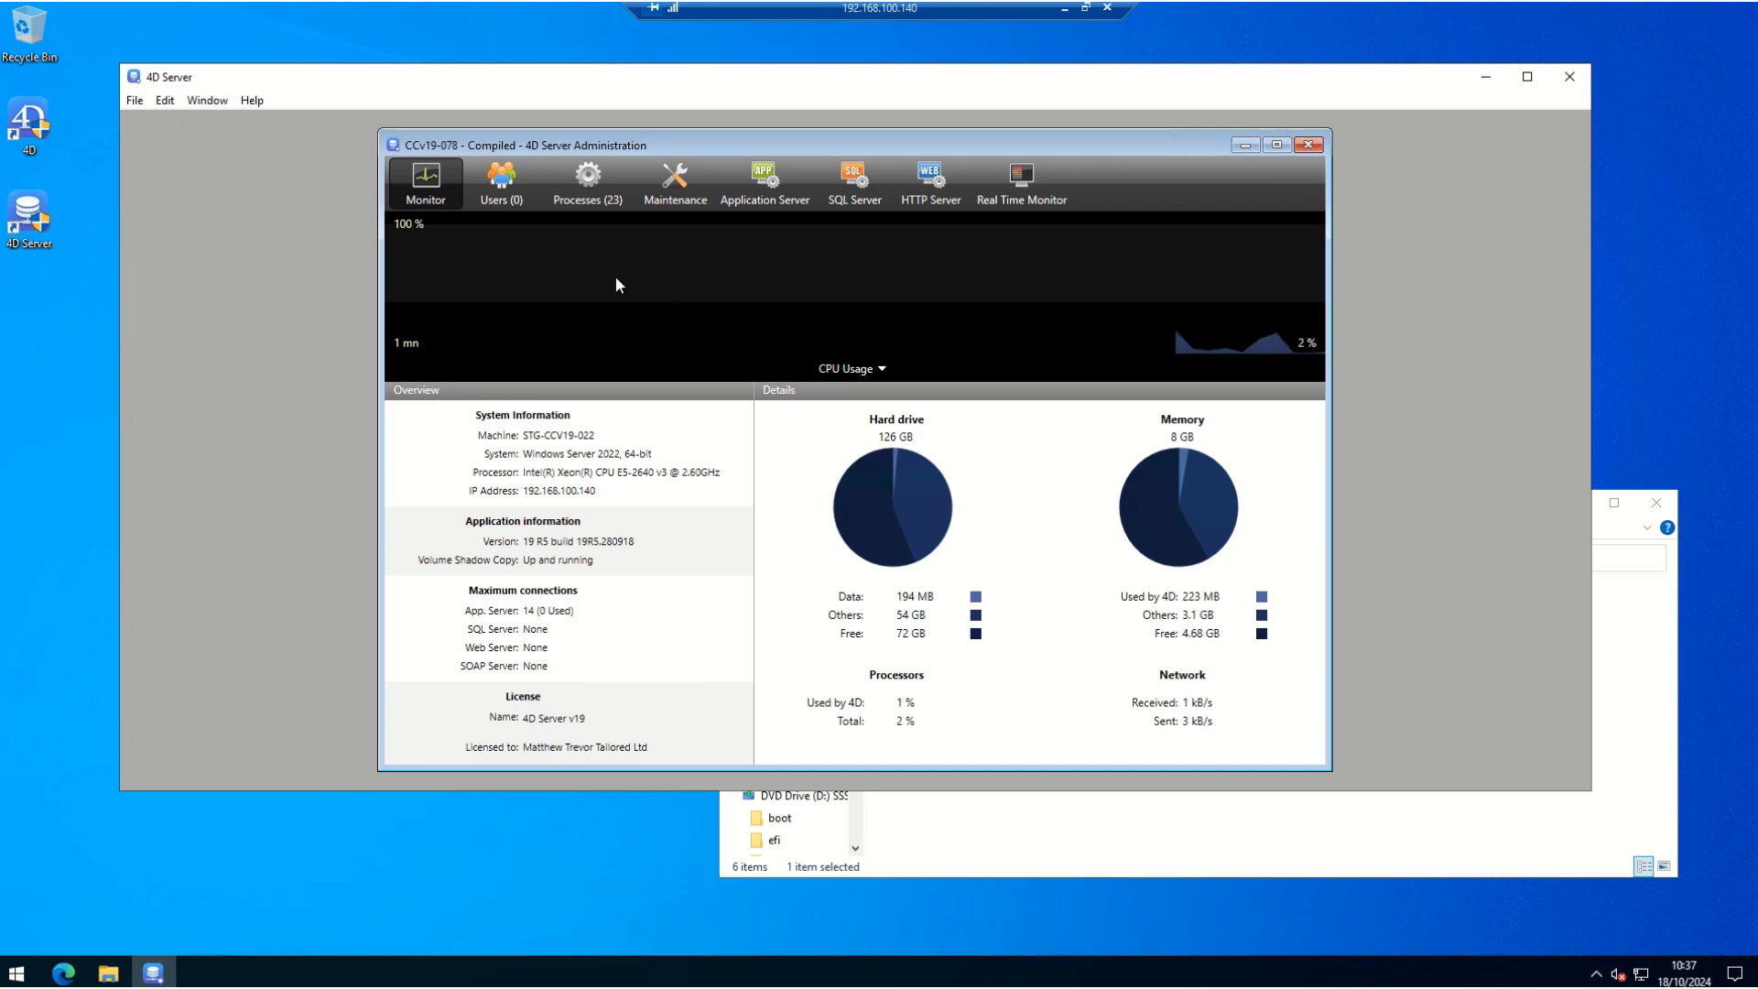
left_click(501, 186)
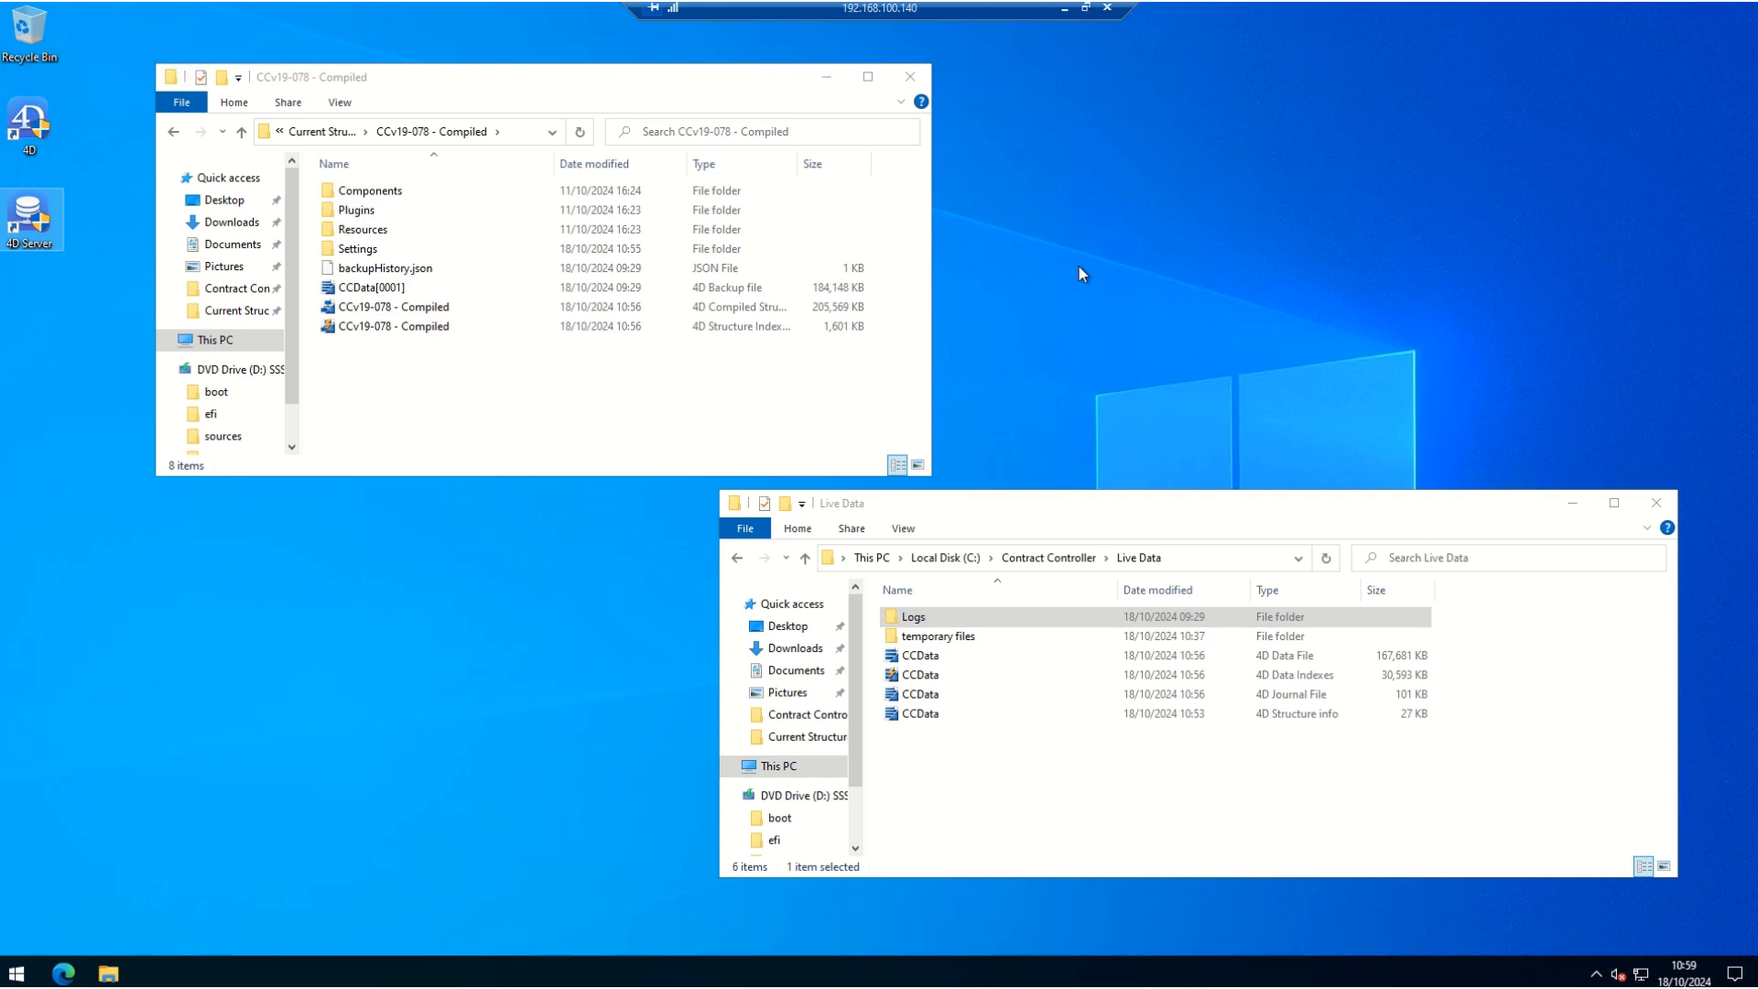
- Launch 4D Server again, allowing it to make changes to the device, and bring up the dialog for opening a project
double_click(37, 222)
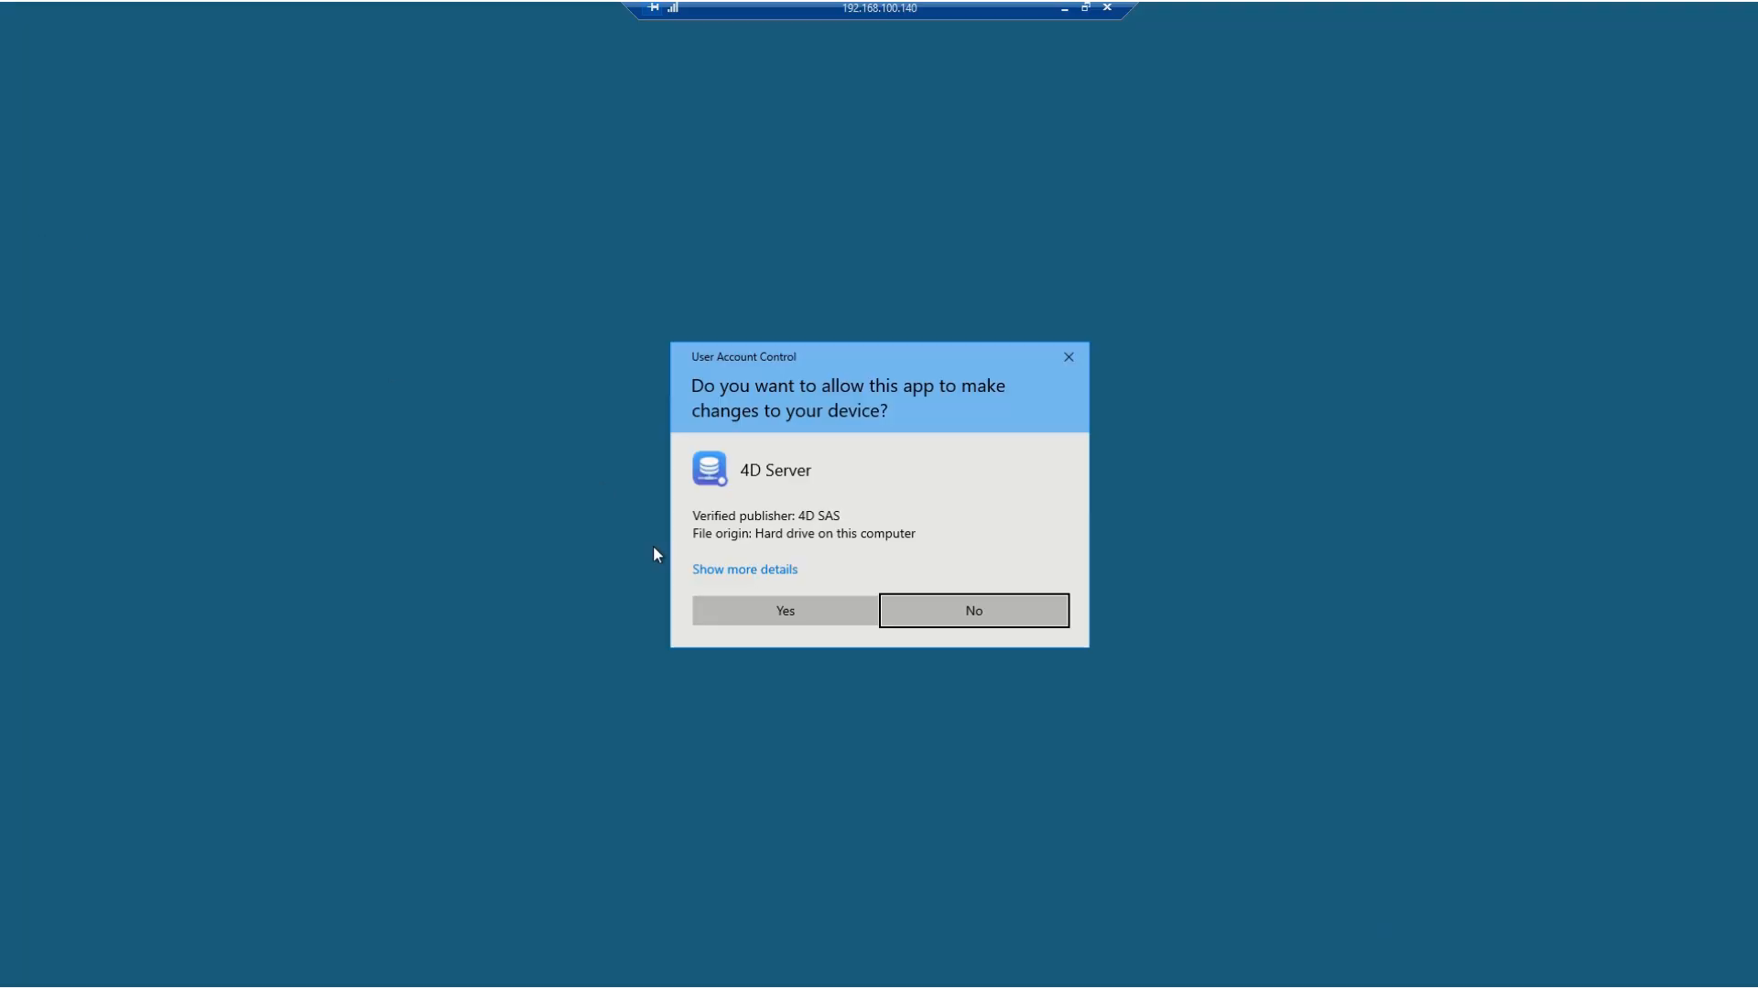
left_click(757, 612)
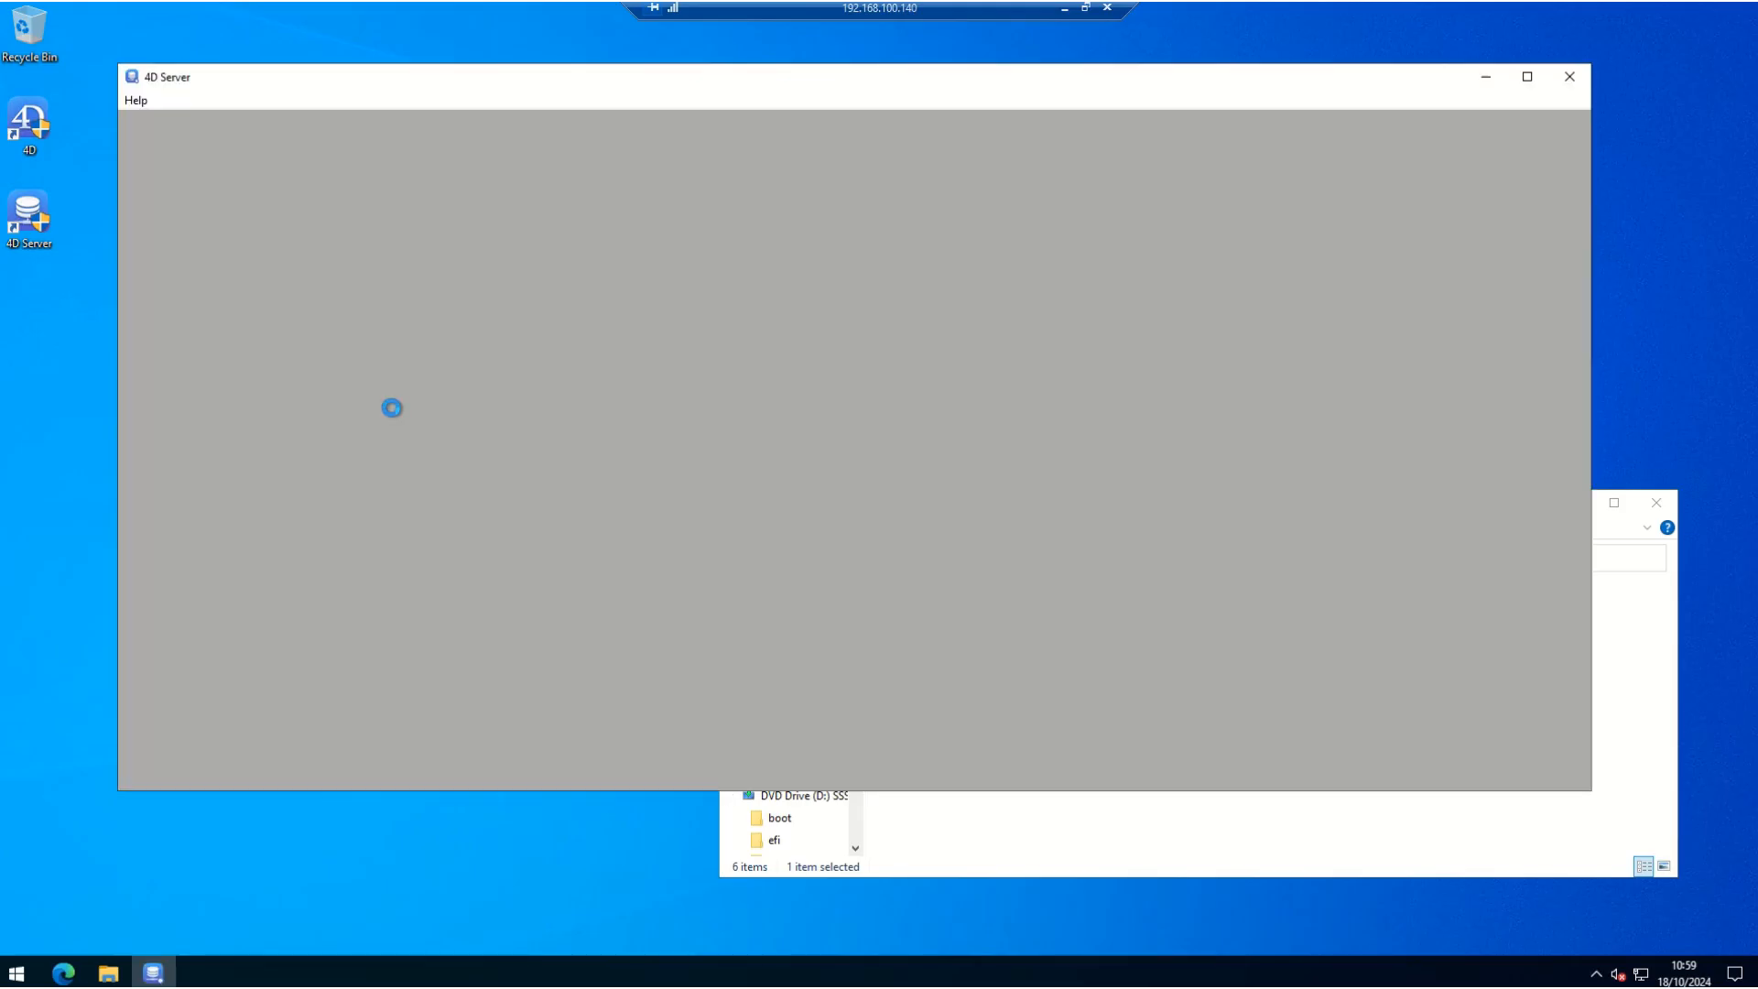
left_click(139, 103)
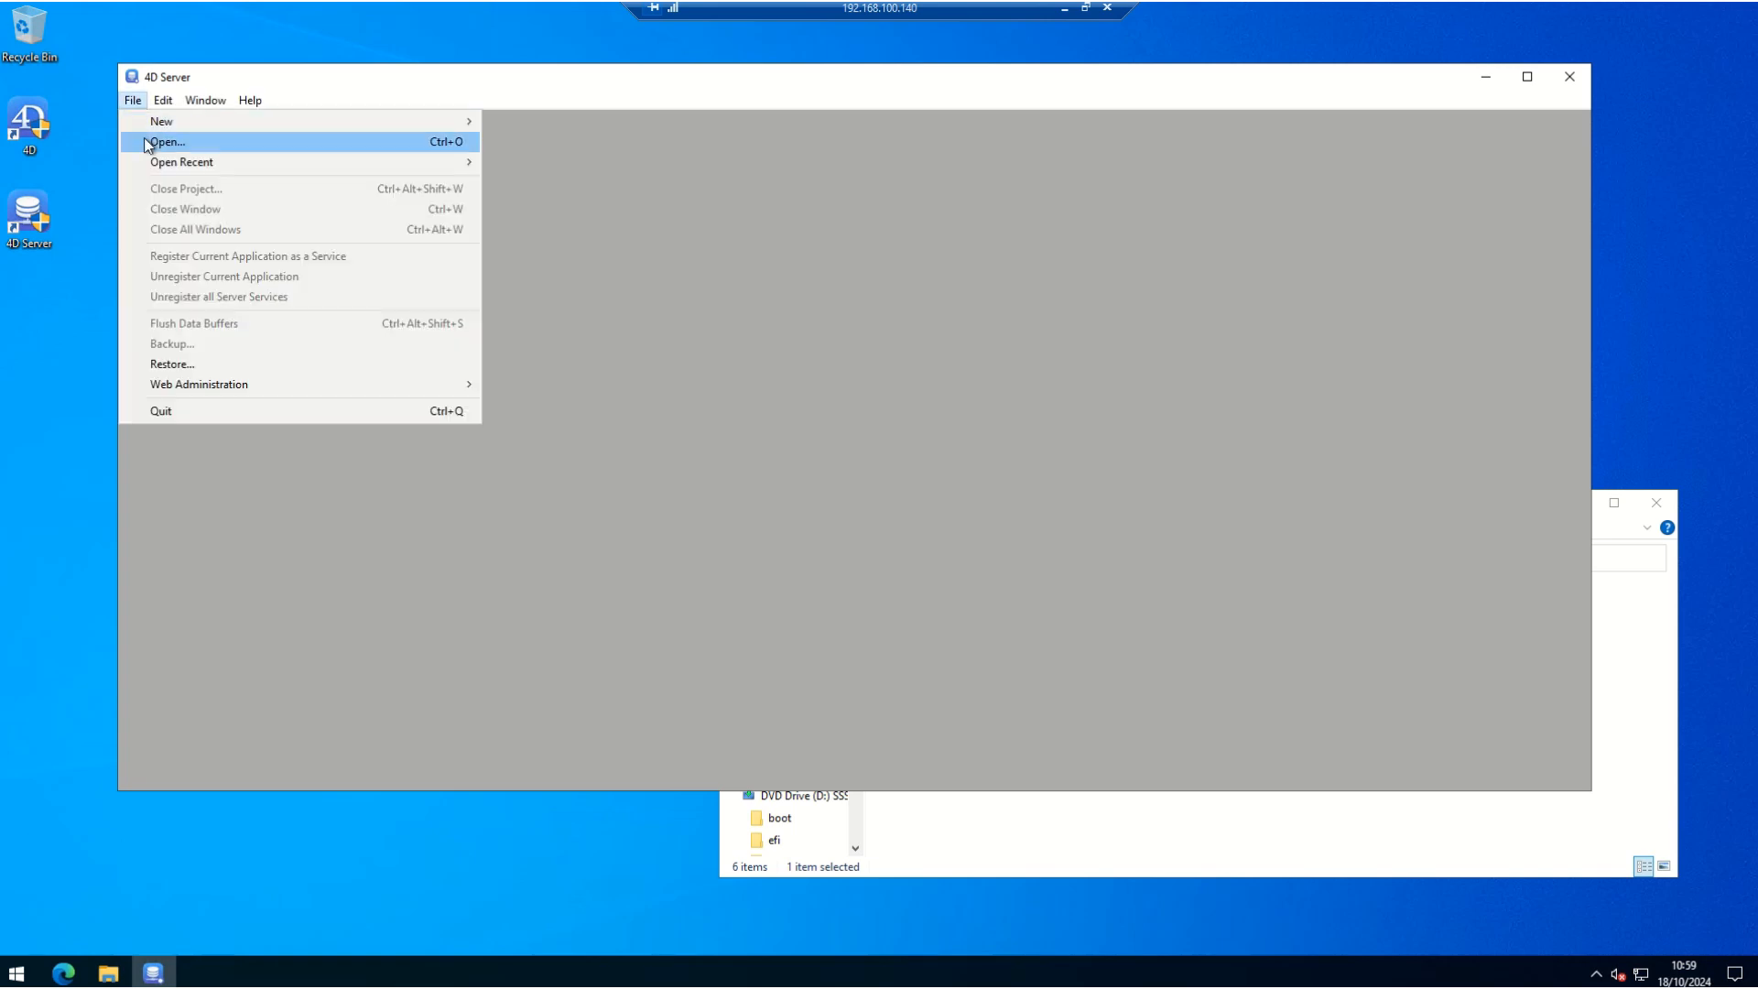
left_click(151, 143)
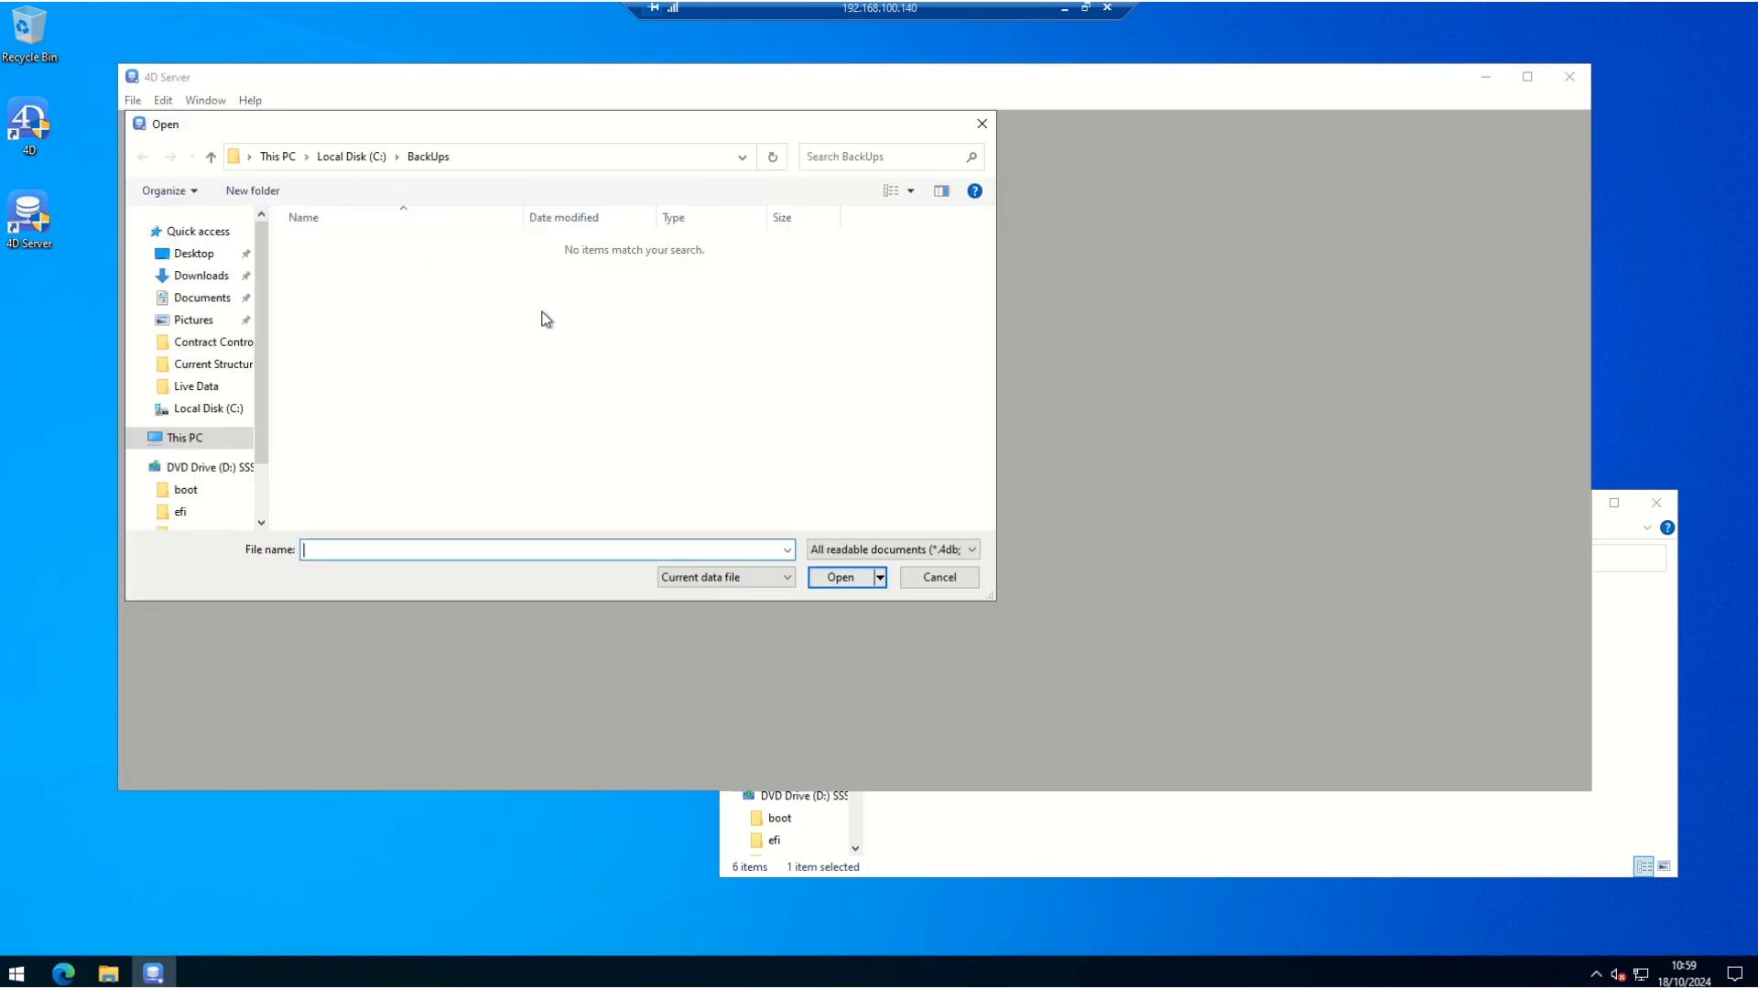
- Browse on drive C to Contract Controller, Current Structure - CCv19-078, and its CCv19-078 - Compiled folder
left_click(342, 161)
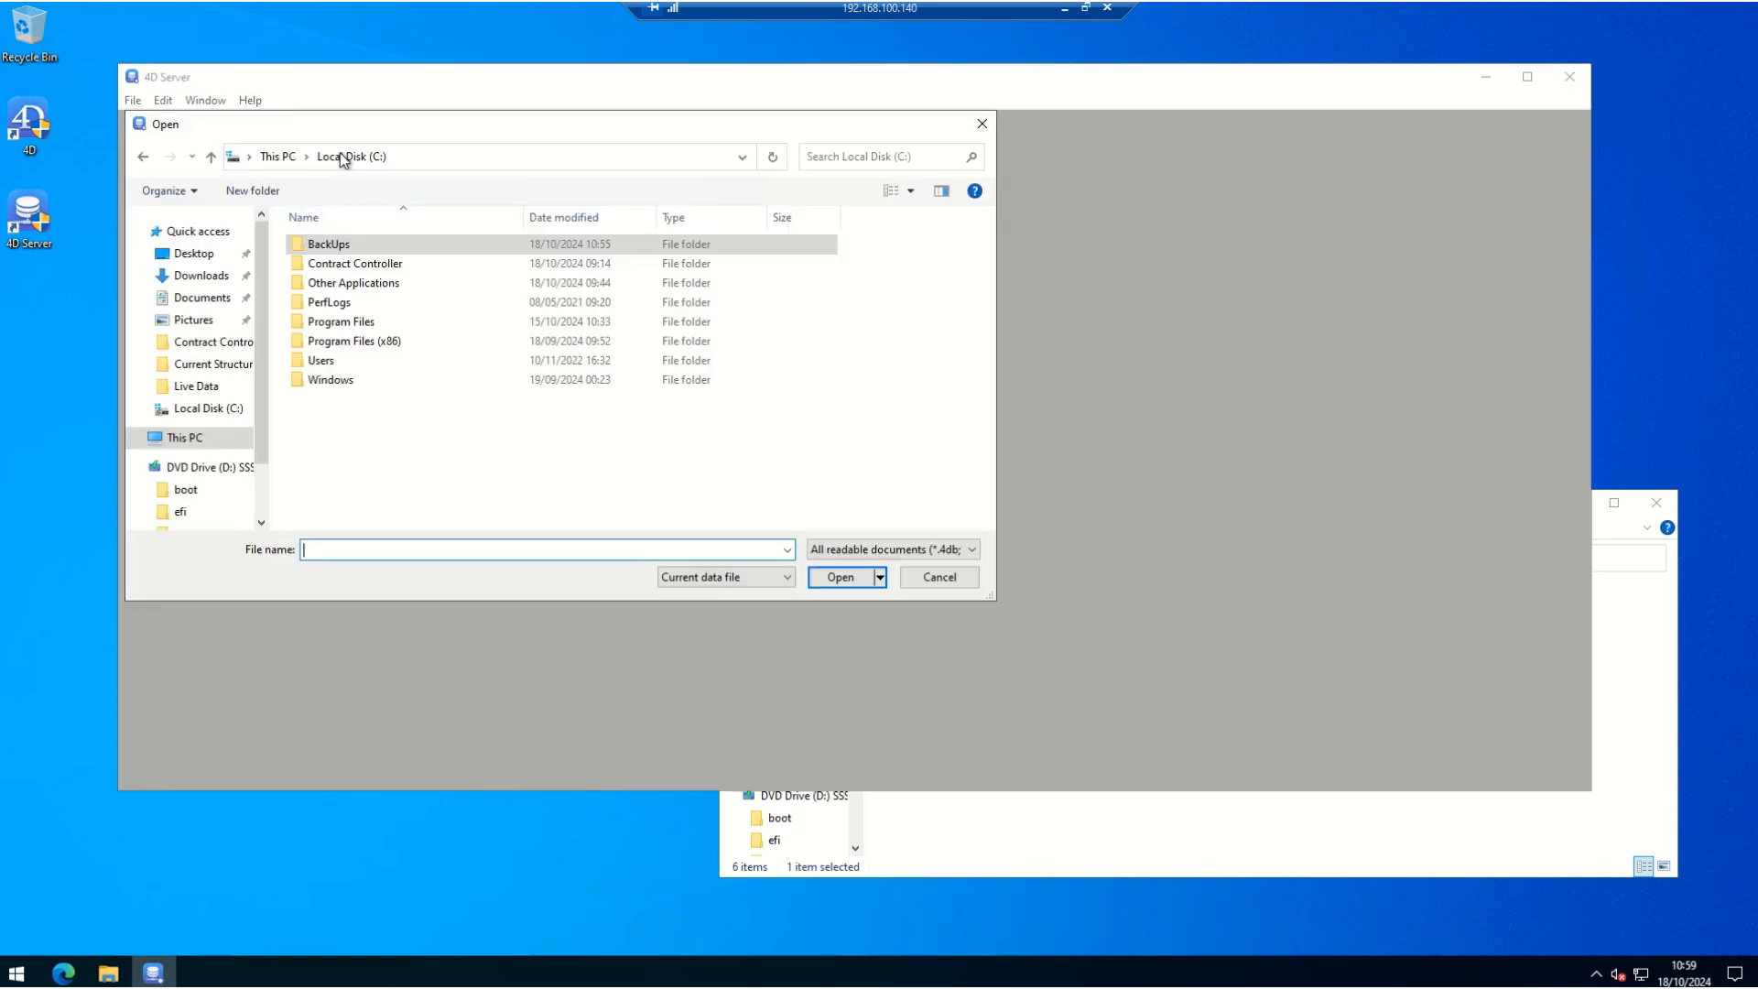
left_click(366, 267)
double_click(365, 268)
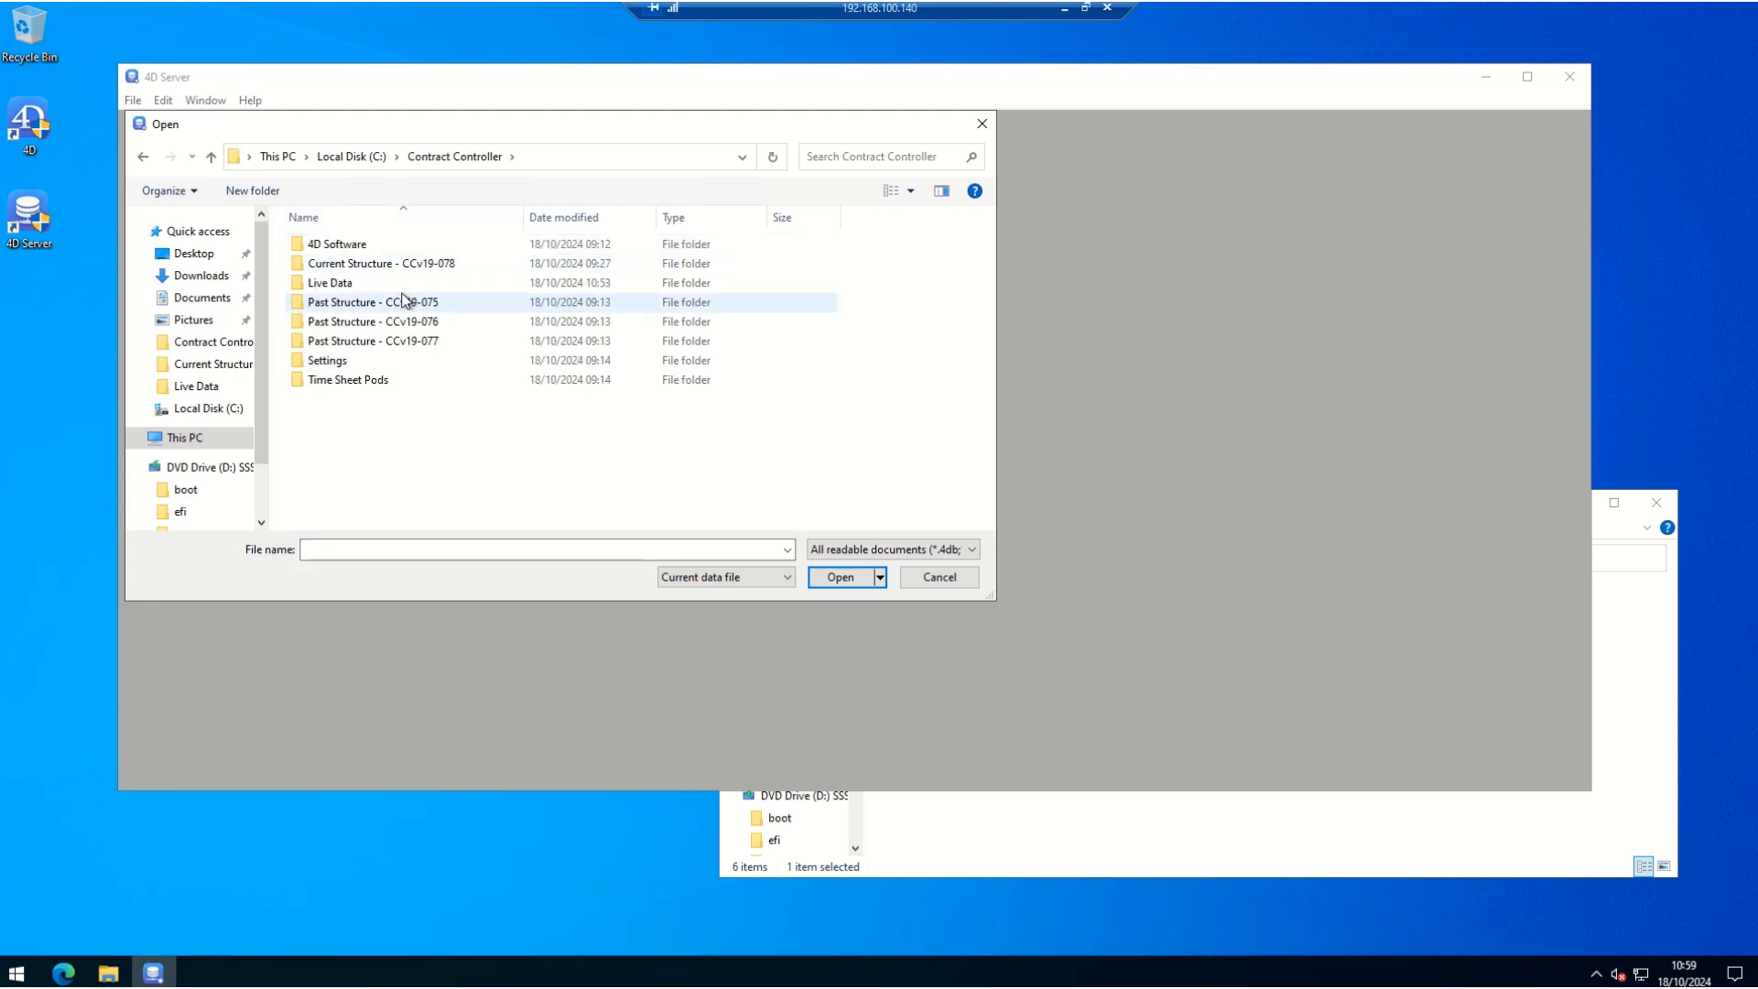
left_click(386, 266)
double_click(387, 267)
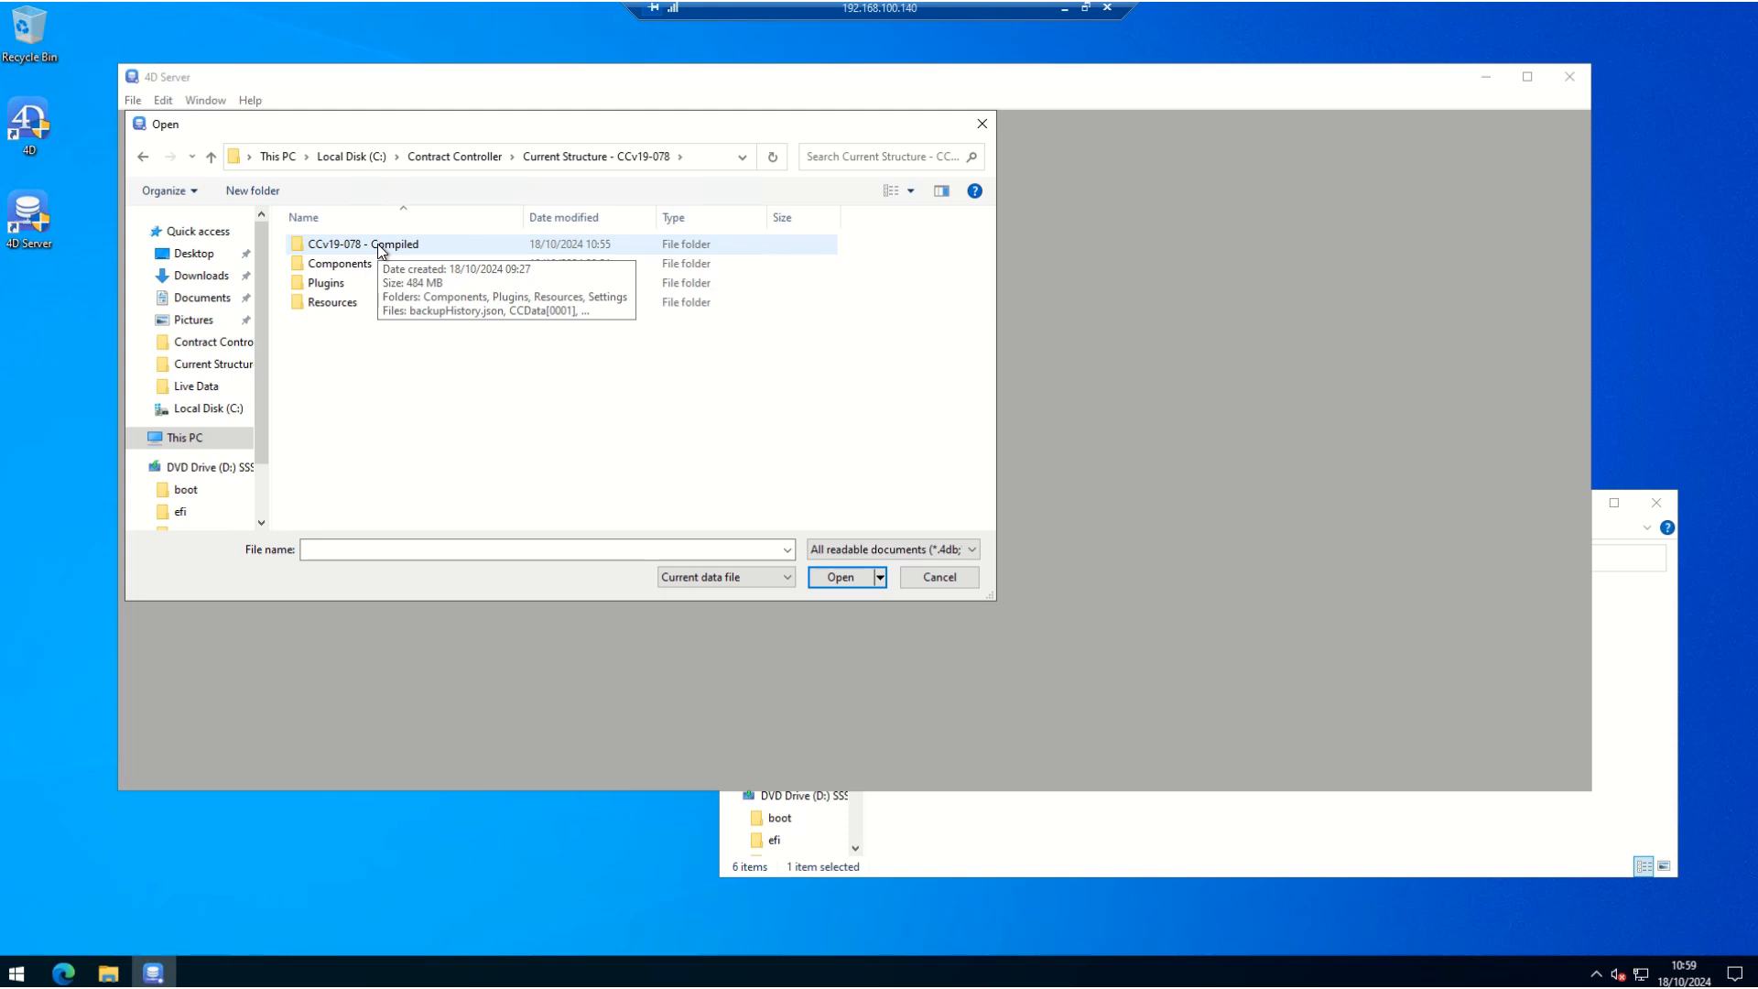
double_click(380, 245)
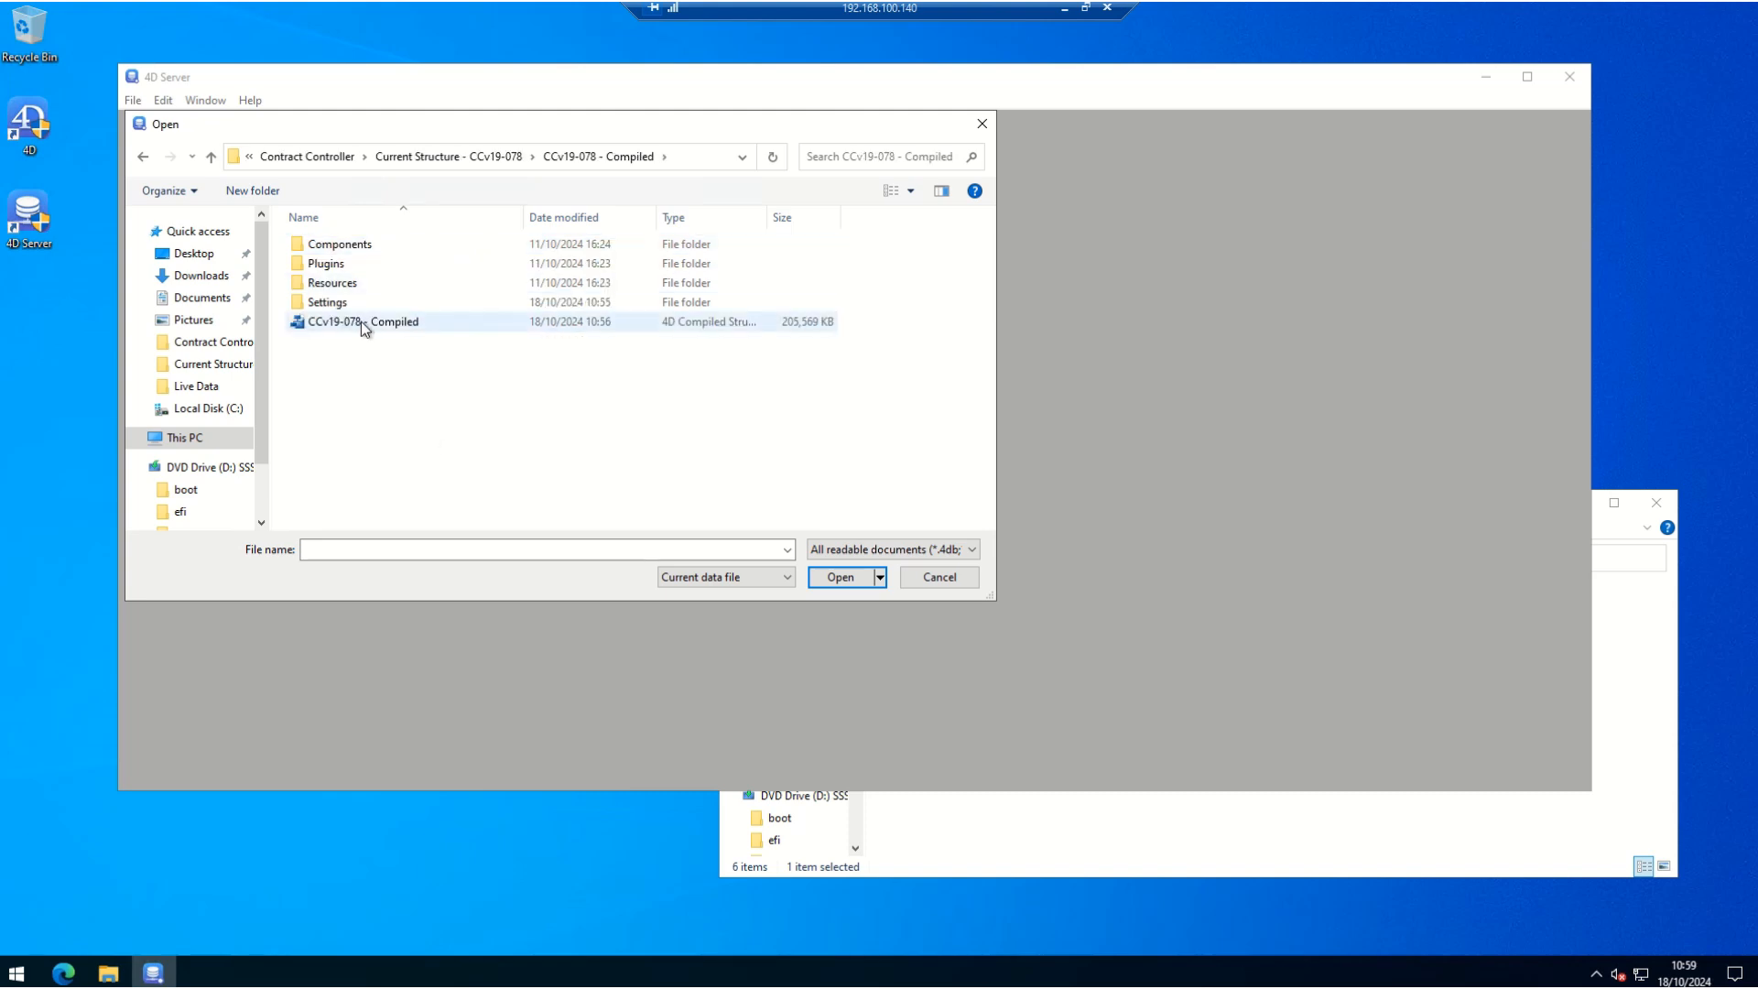
- Open the CCv19-078 - Compiled structure file with the option to choose another data file
left_click(771, 582)
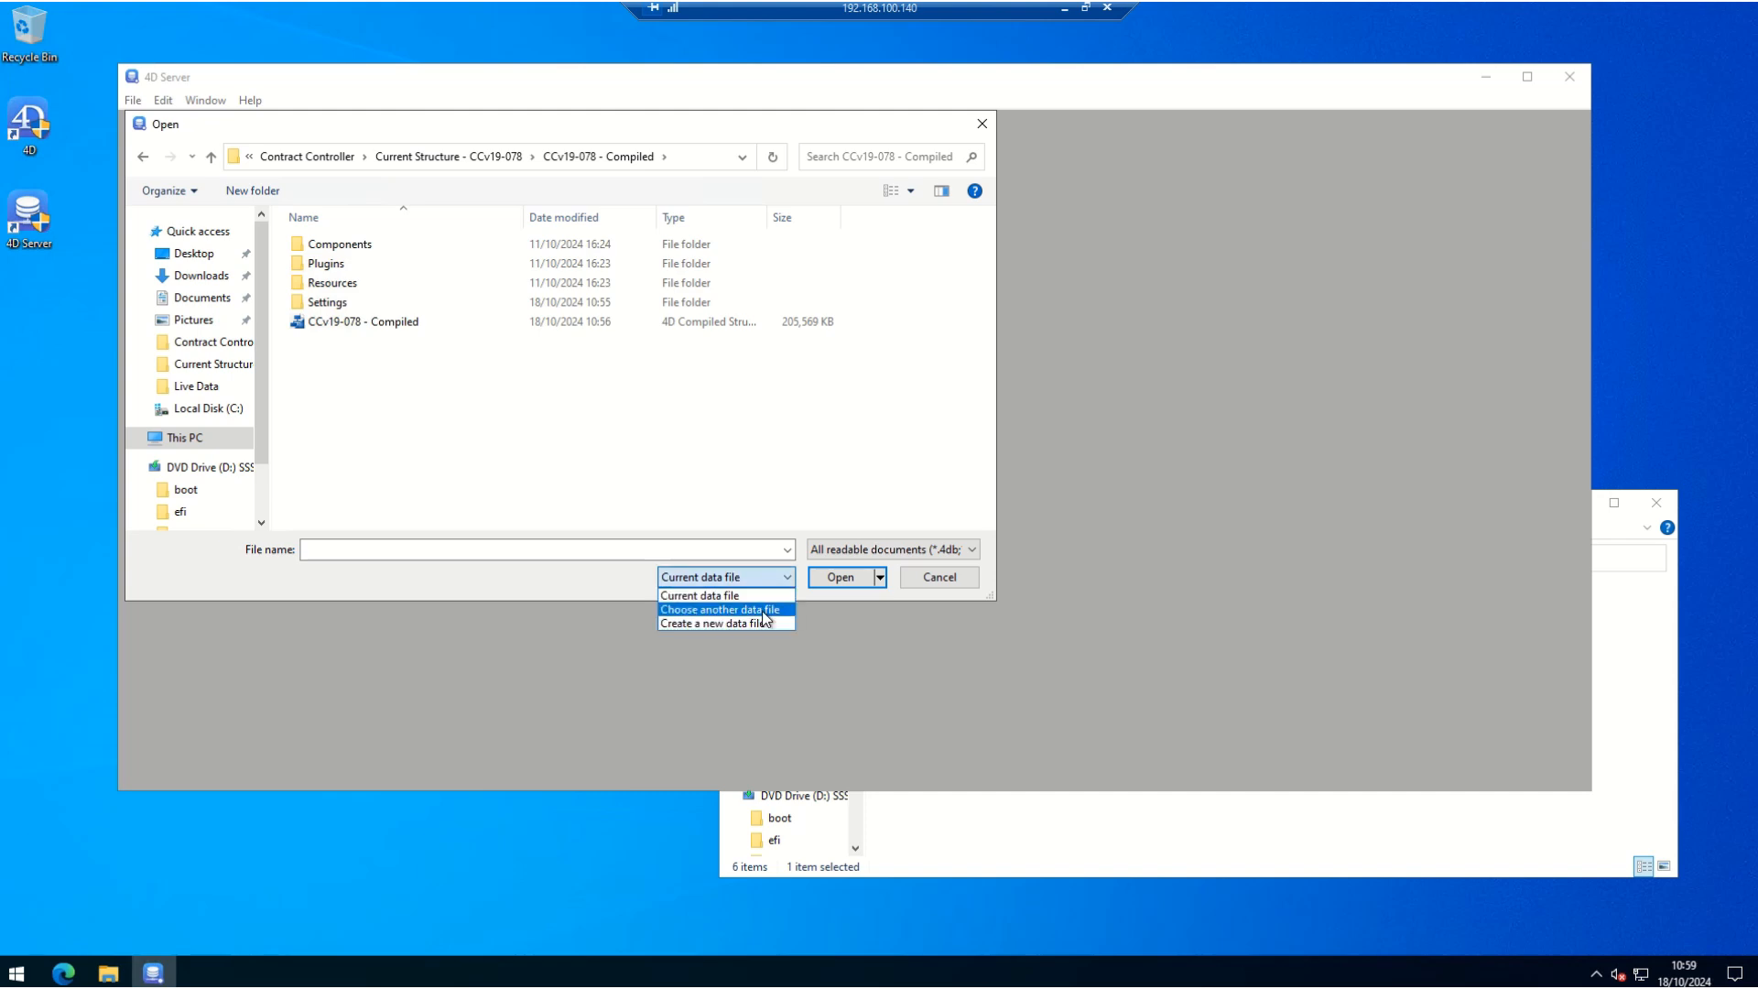
left_click(762, 611)
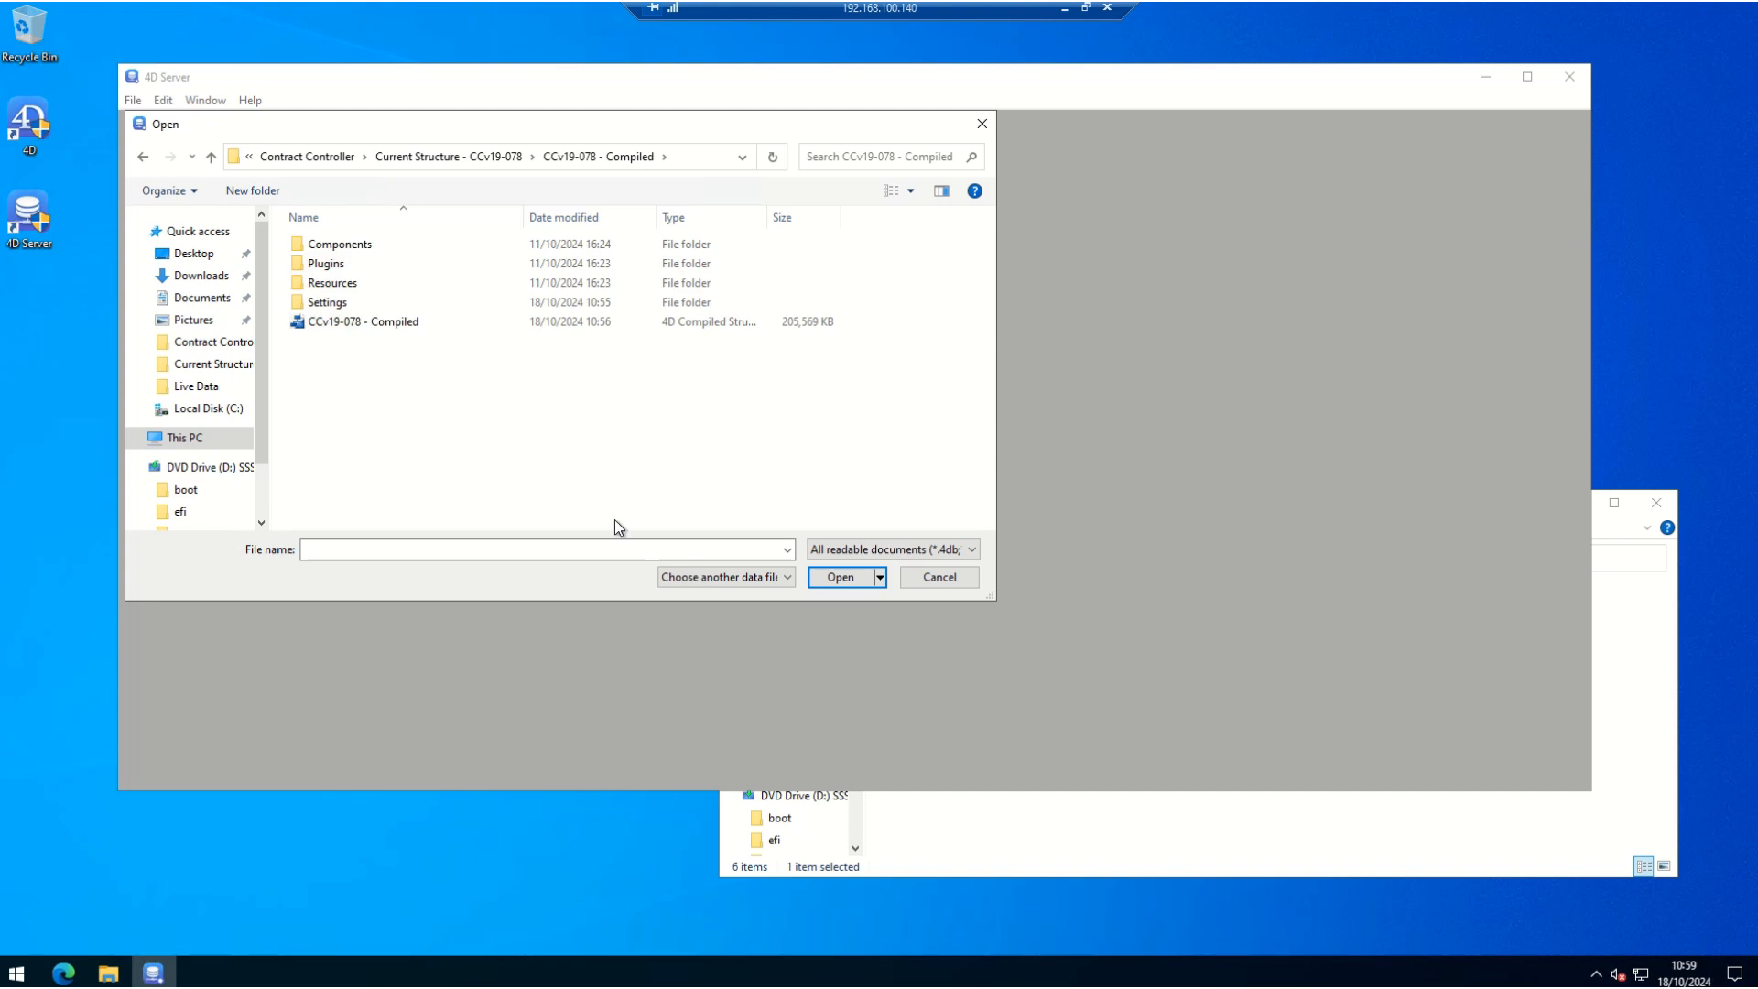
left_click(352, 324)
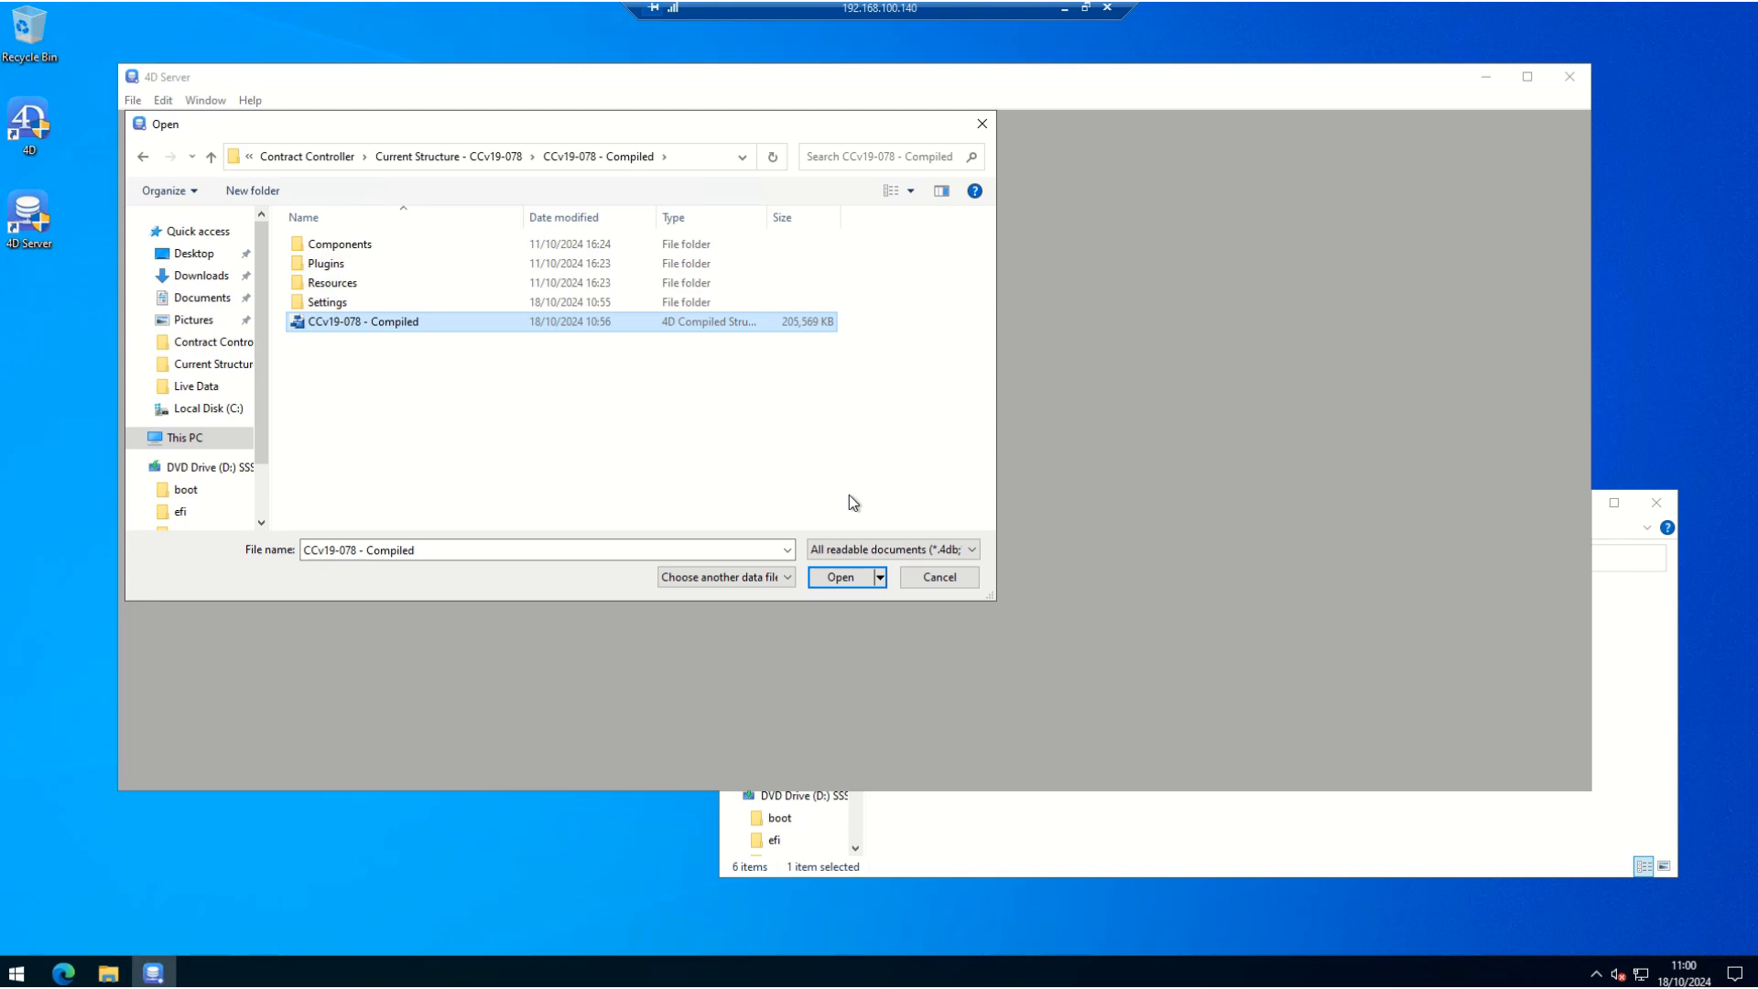
left_click(849, 581)
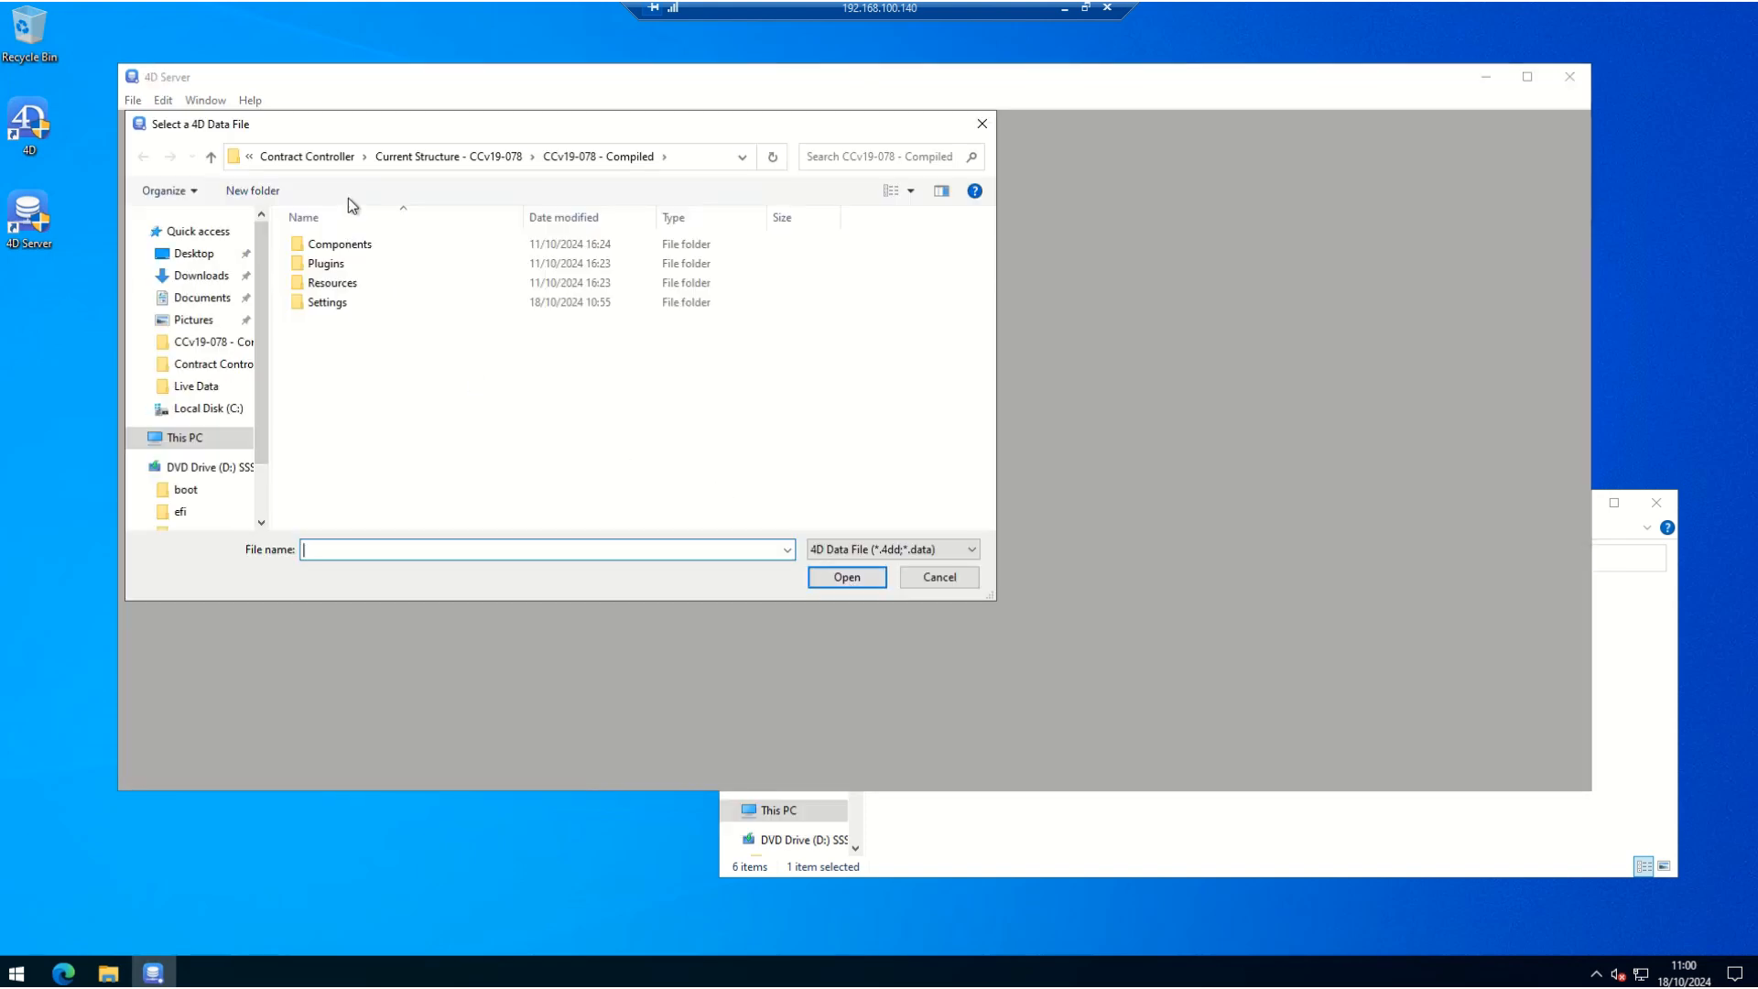
- Open the CCData data file from Contract Controller's Live Data folder and confirm that this is a live system where auto email alerts may be sent
left_click(331, 159)
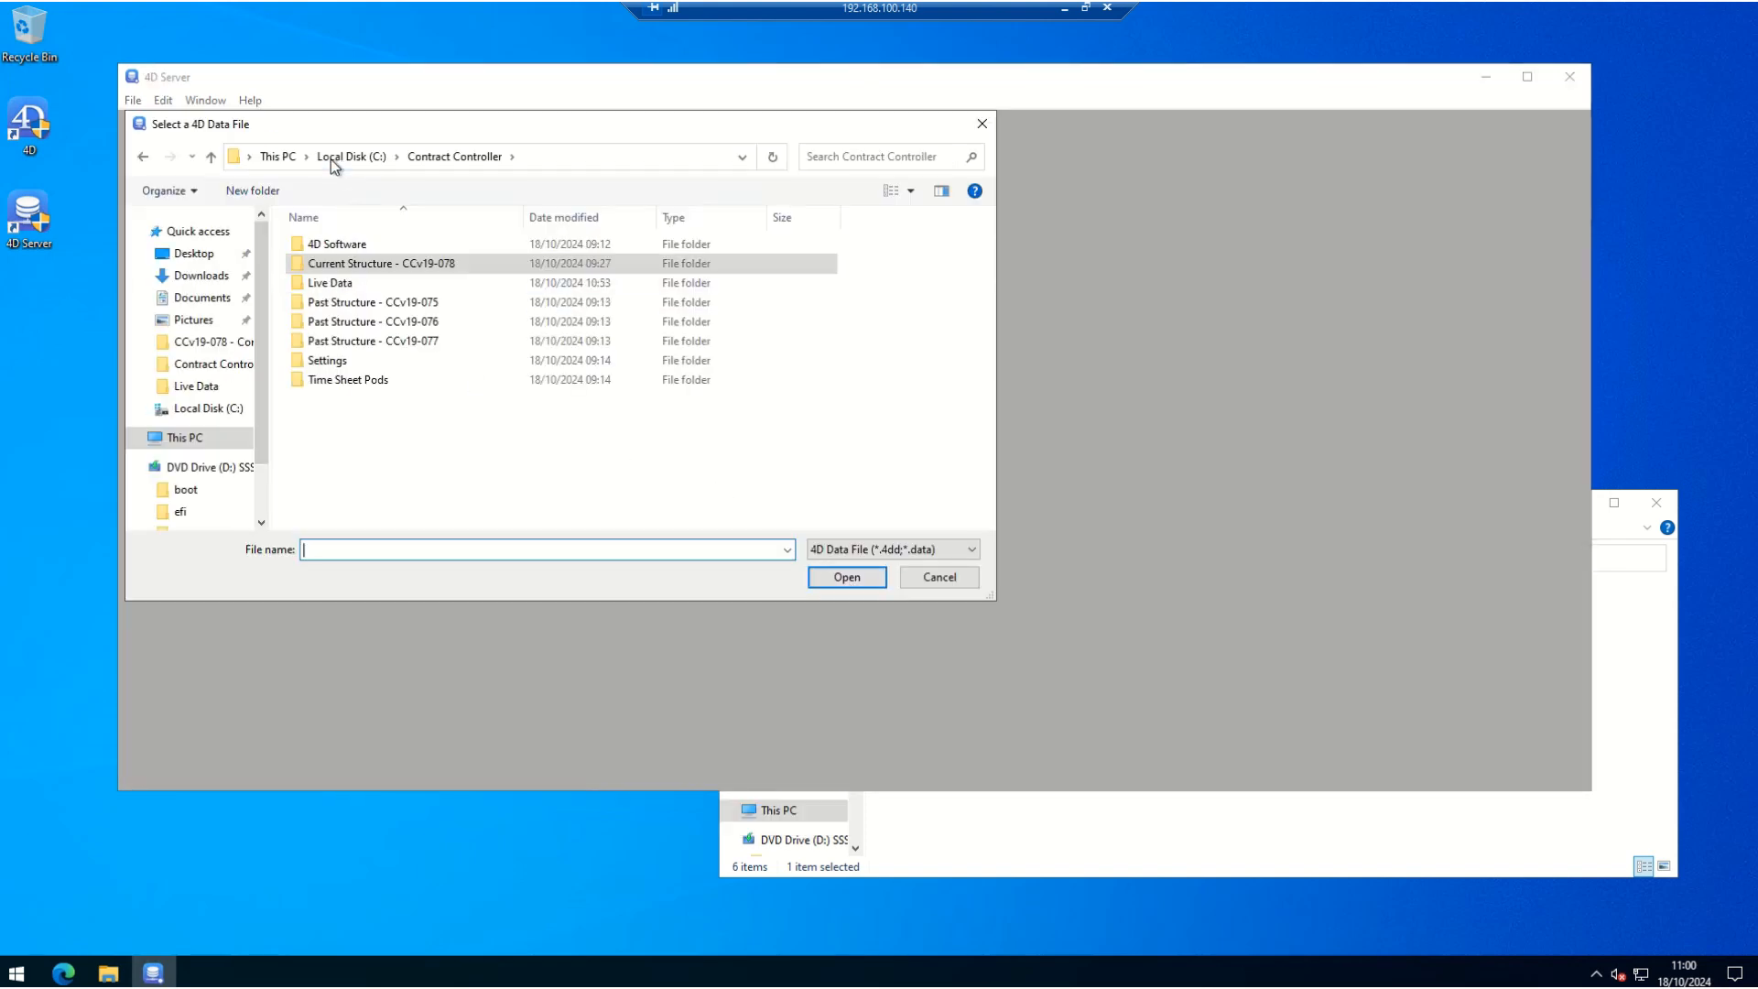
double_click(350, 283)
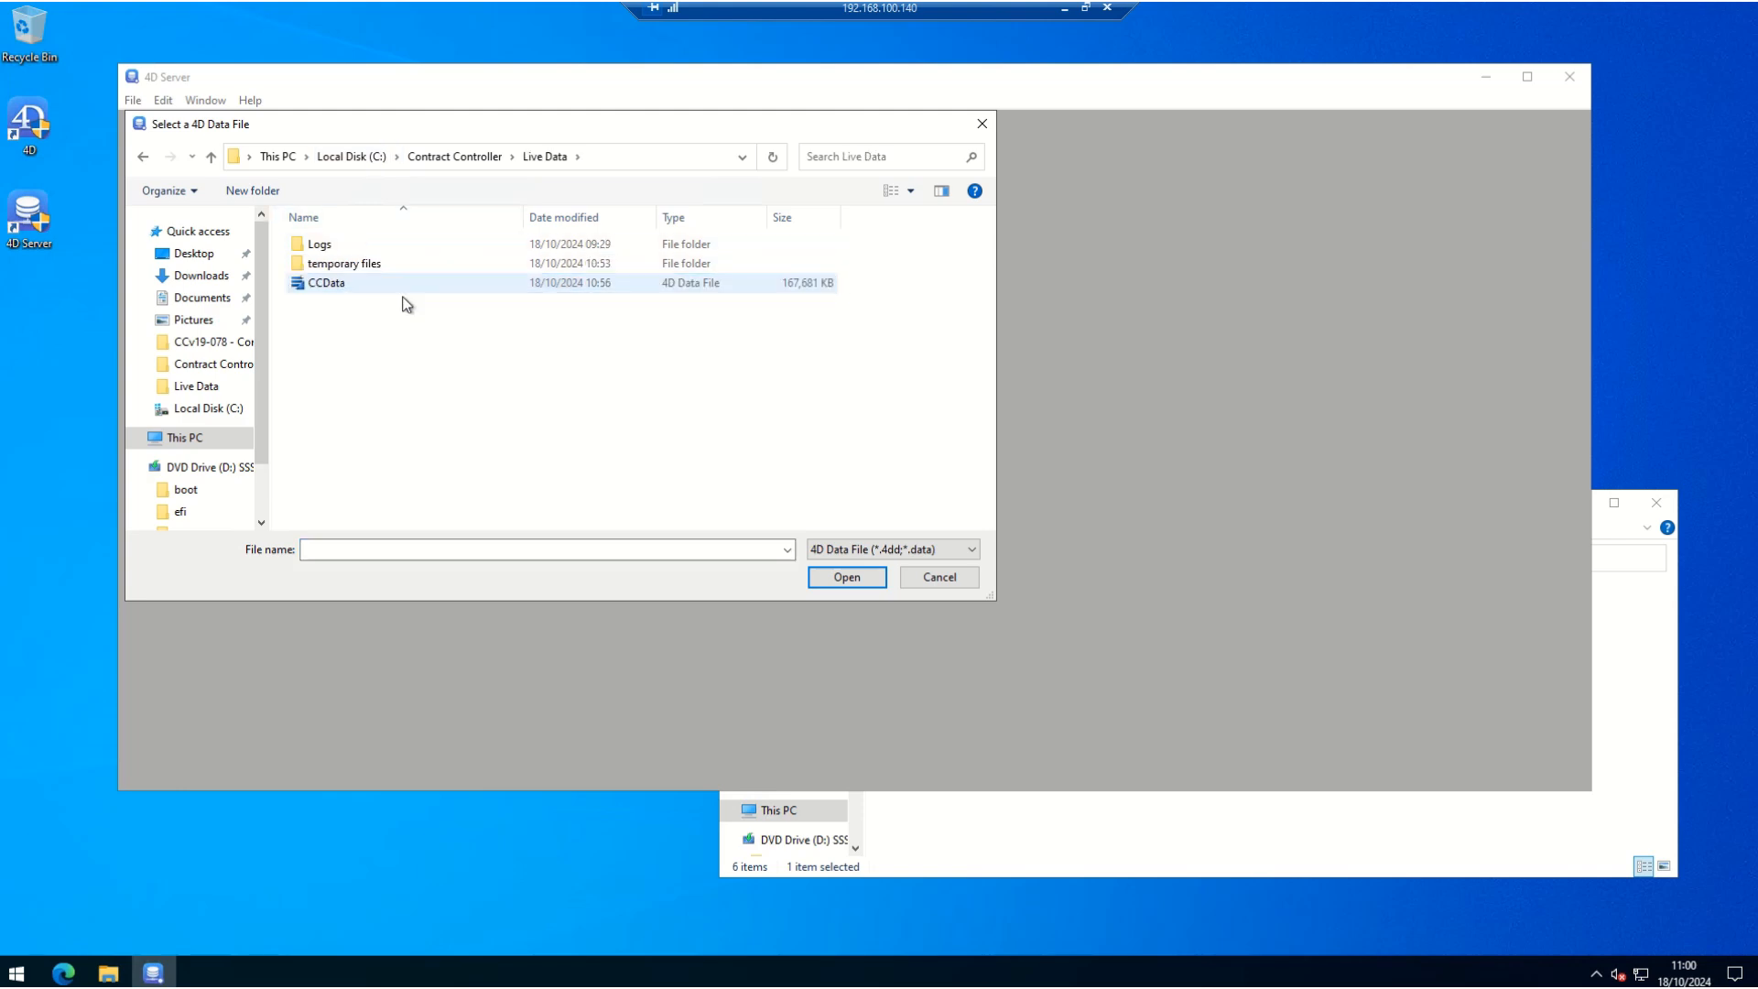
left_click(323, 284)
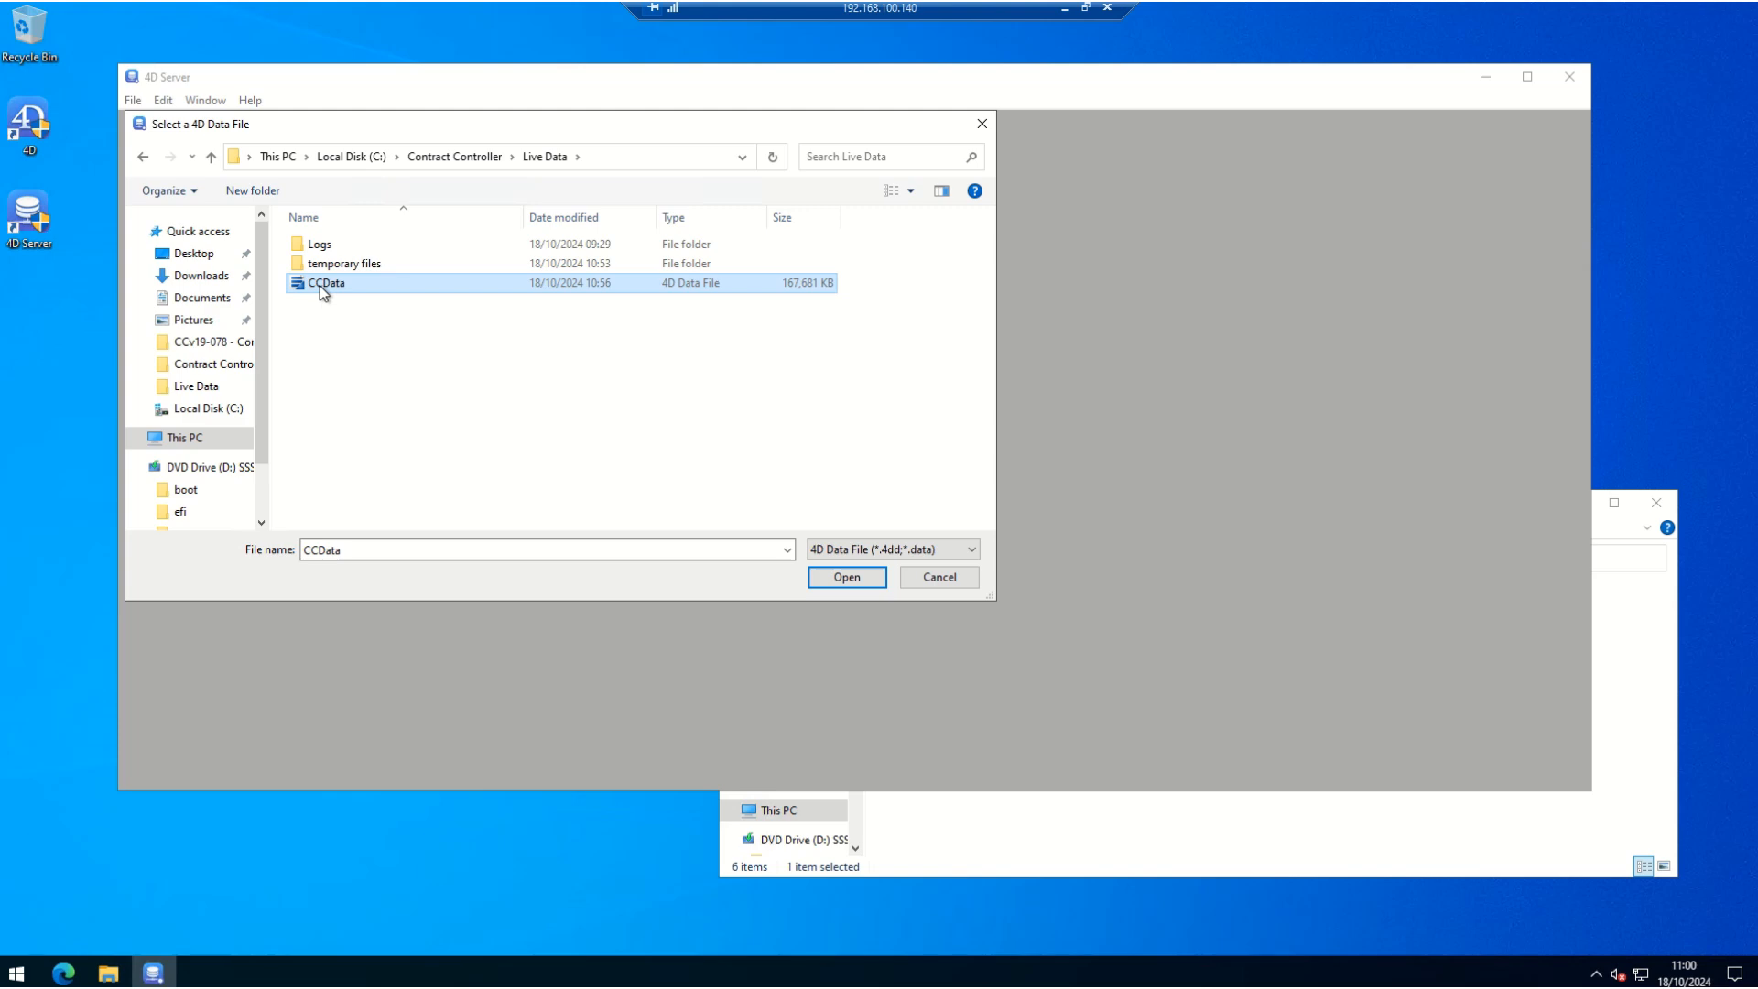
left_click(844, 577)
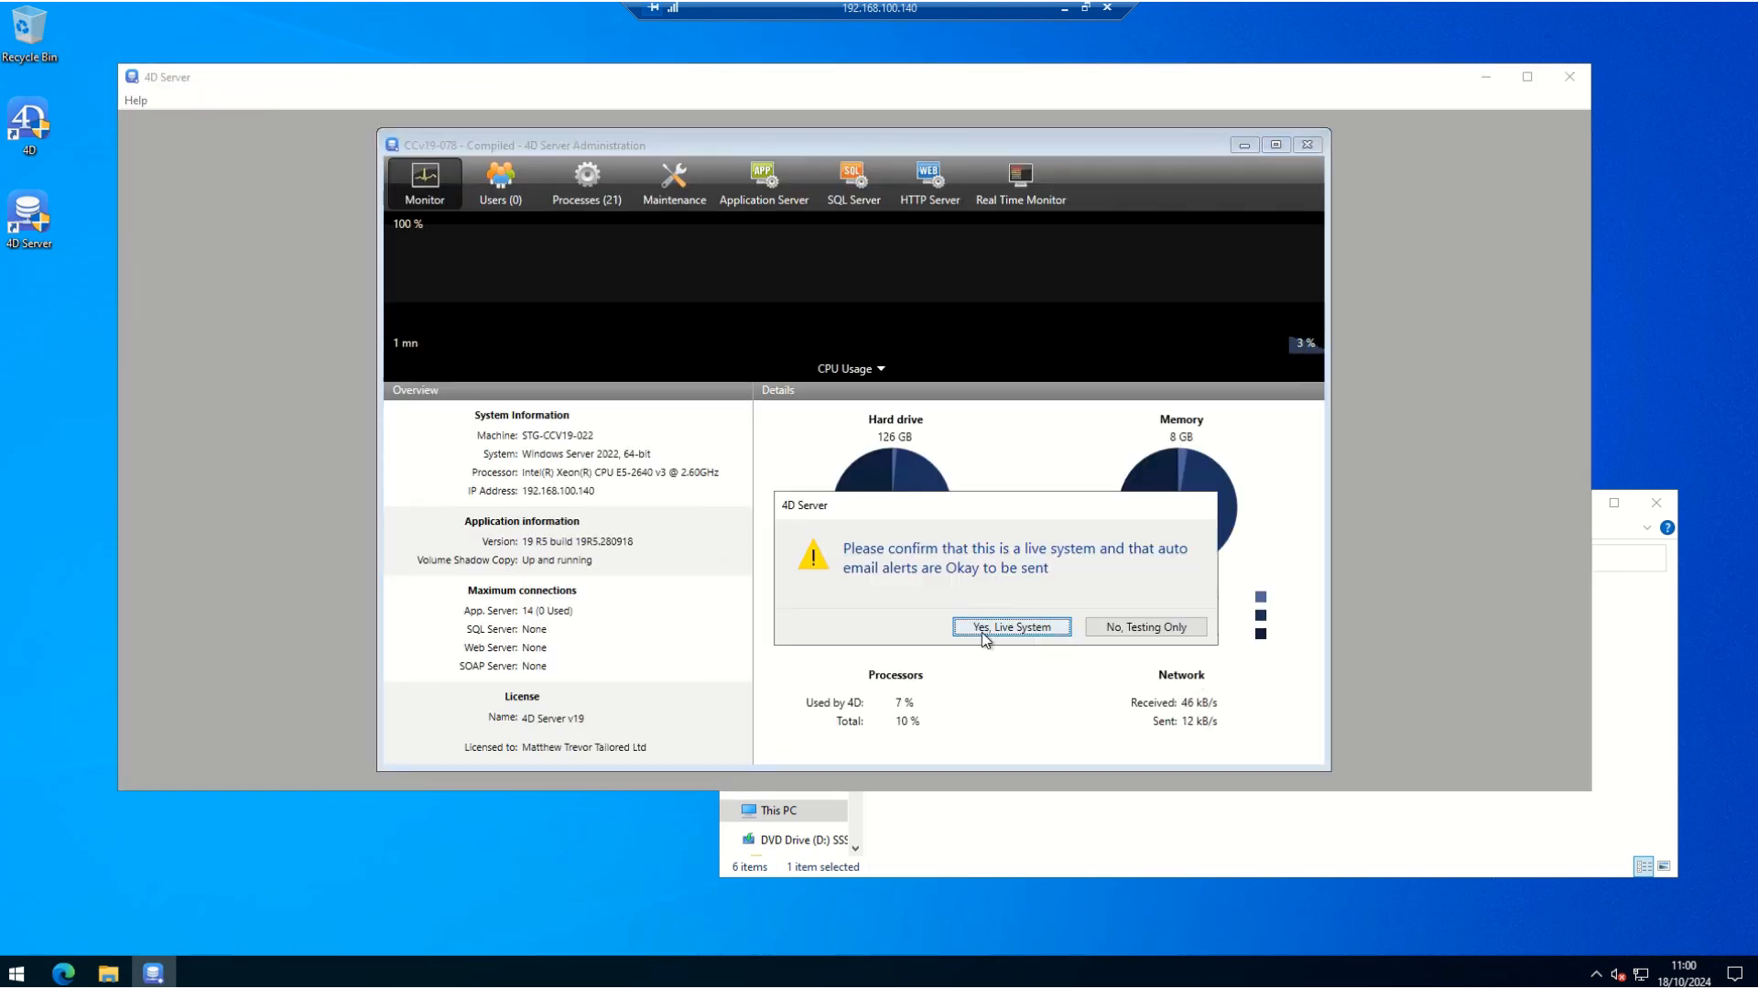
left_click(998, 632)
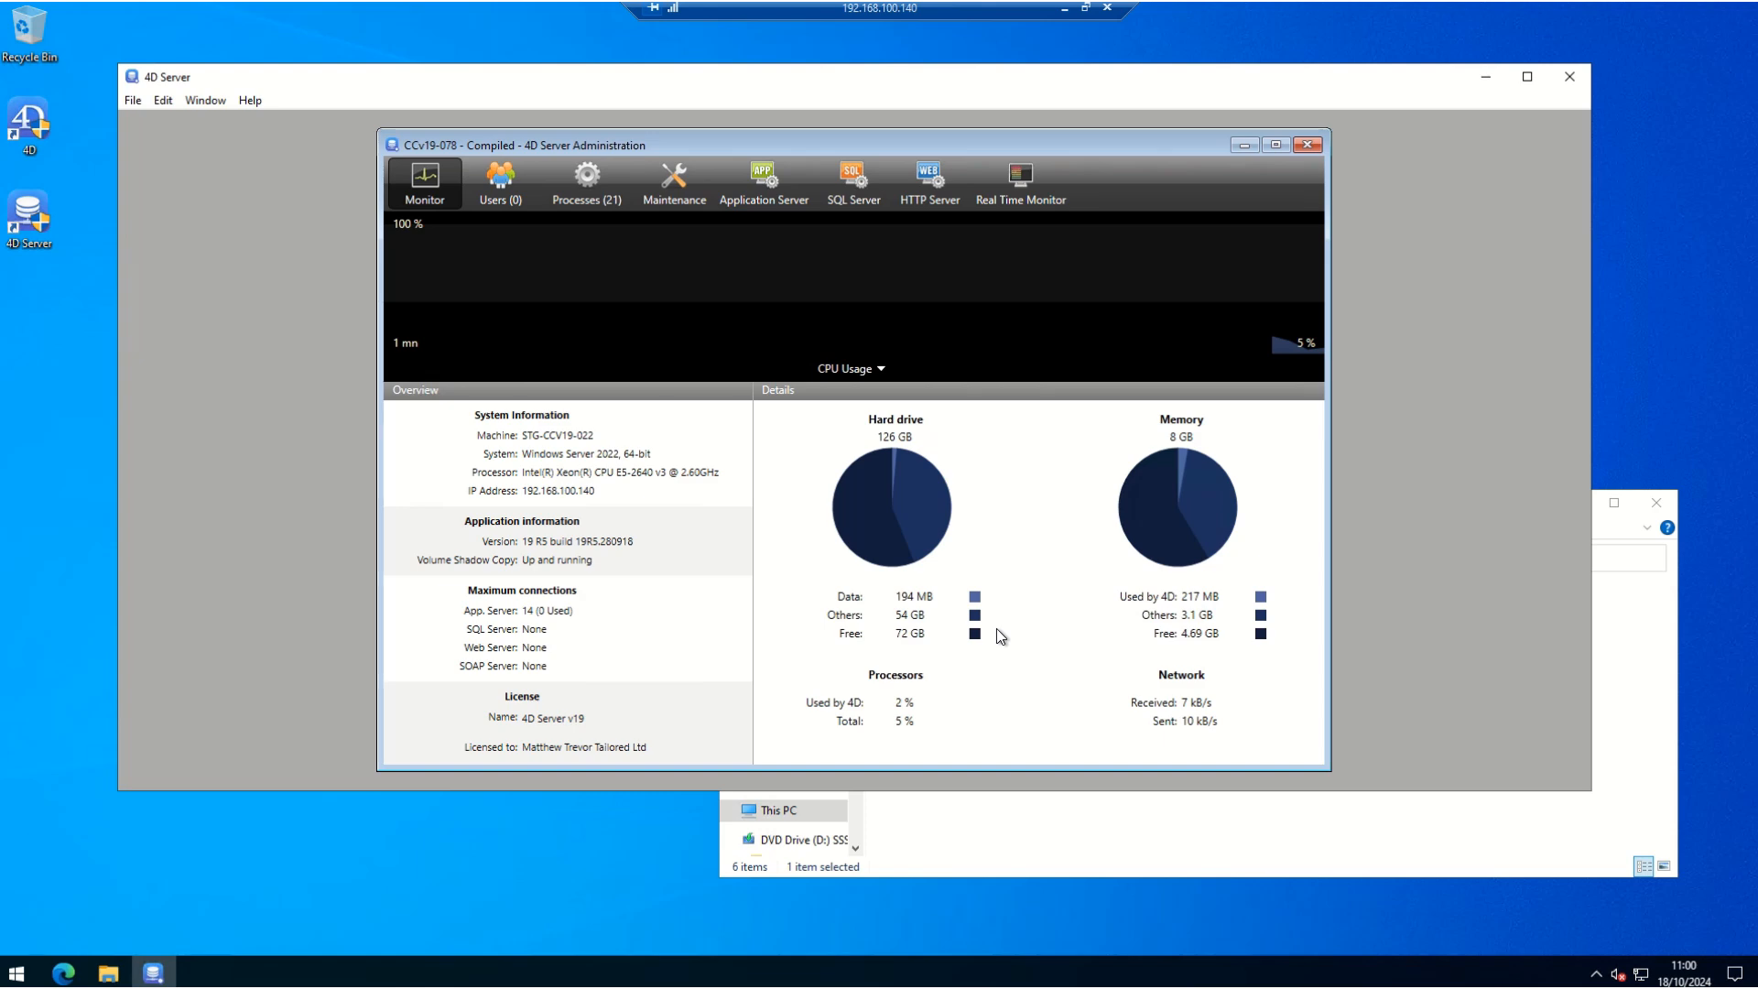
- View the server's maintenance information and examine the list of connected users
left_click(674, 197)
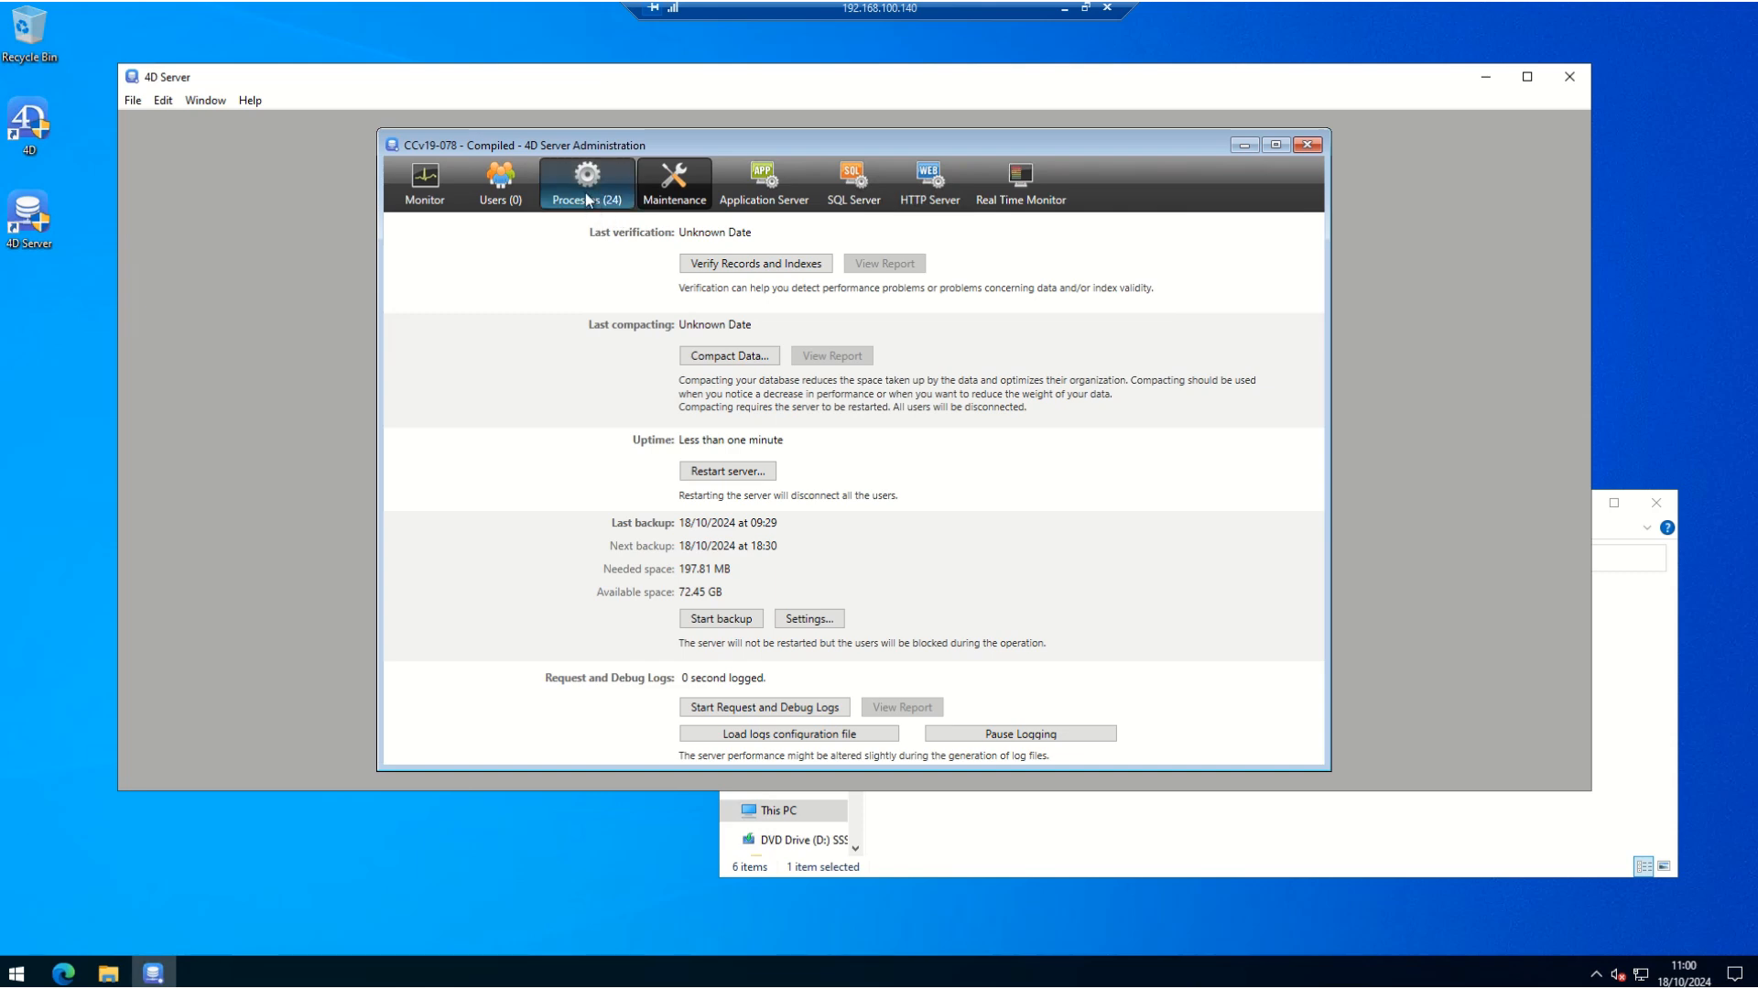
left_click(526, 201)
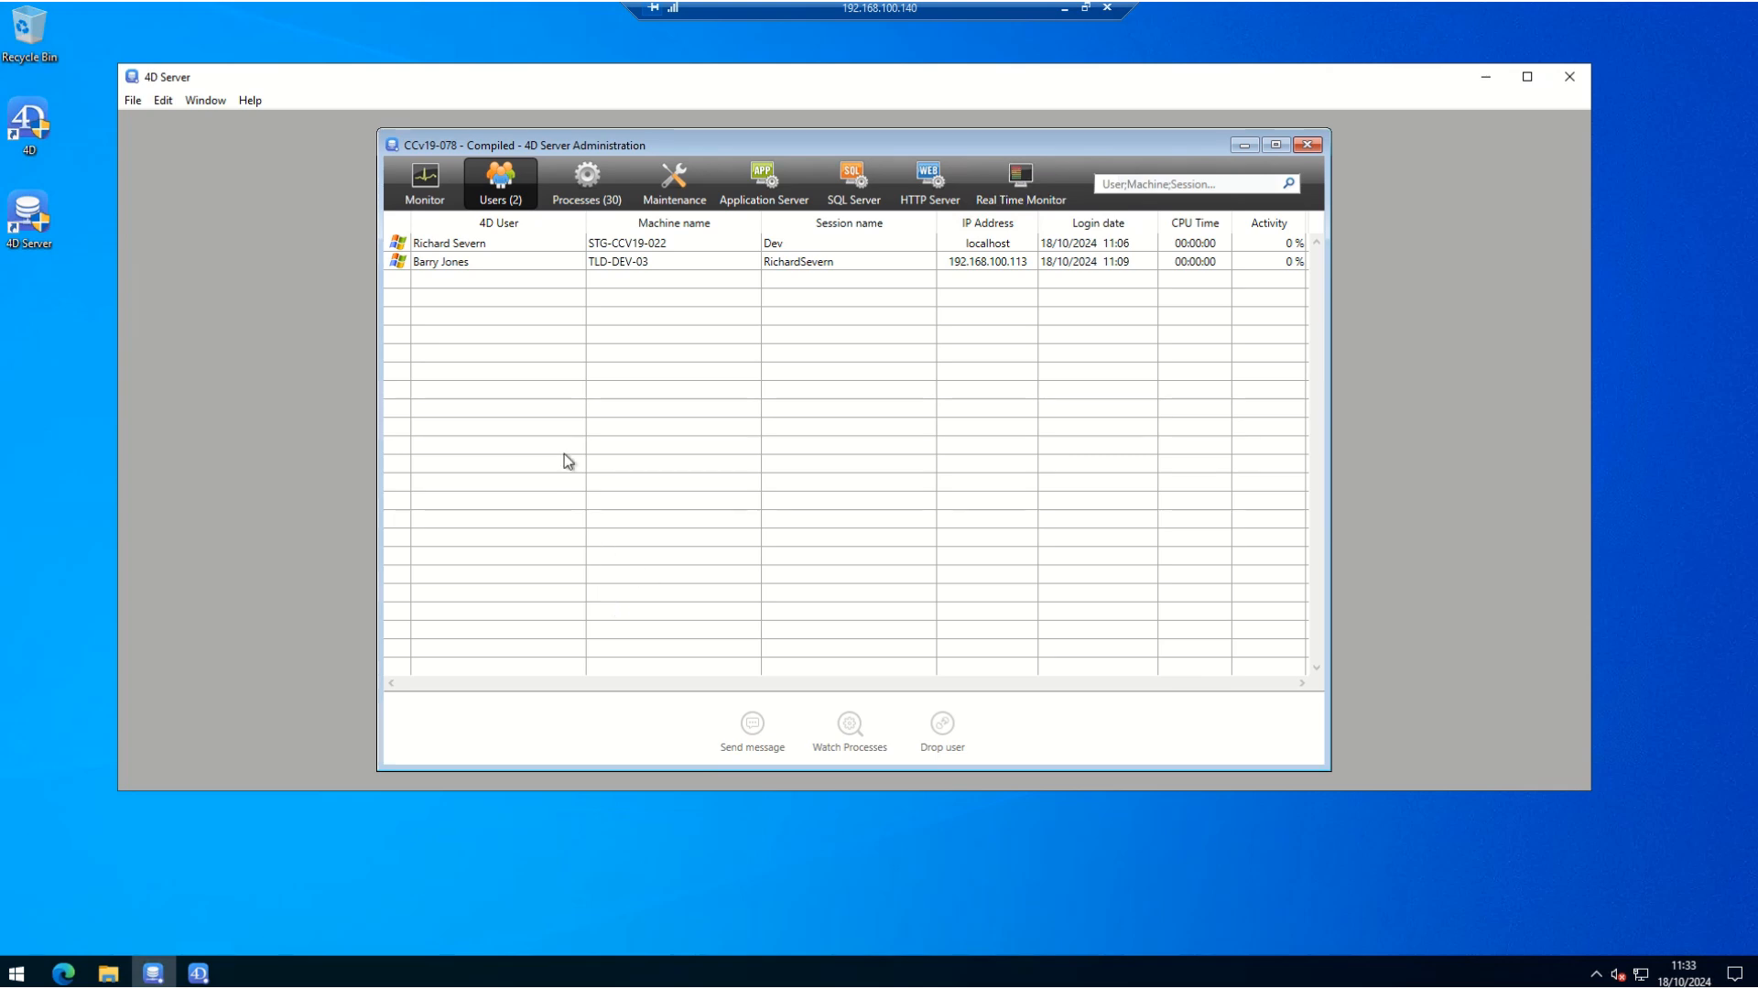
left_click(513, 249)
left_click(504, 261)
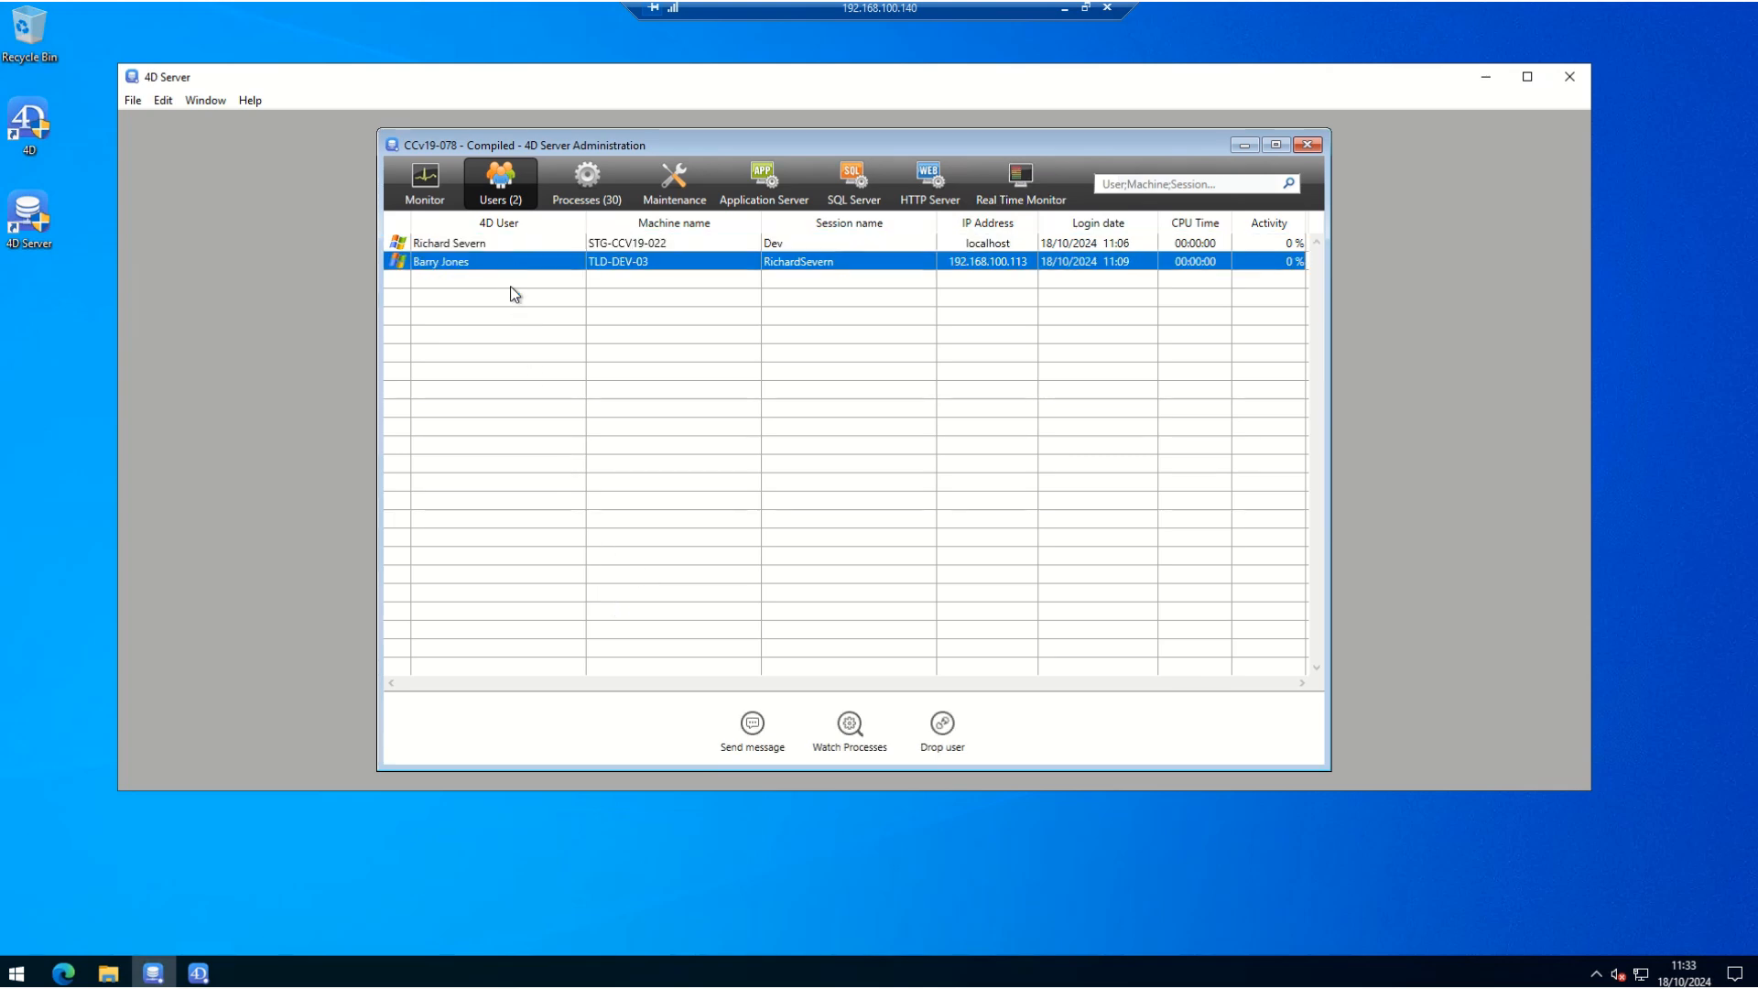
left_click(535, 376)
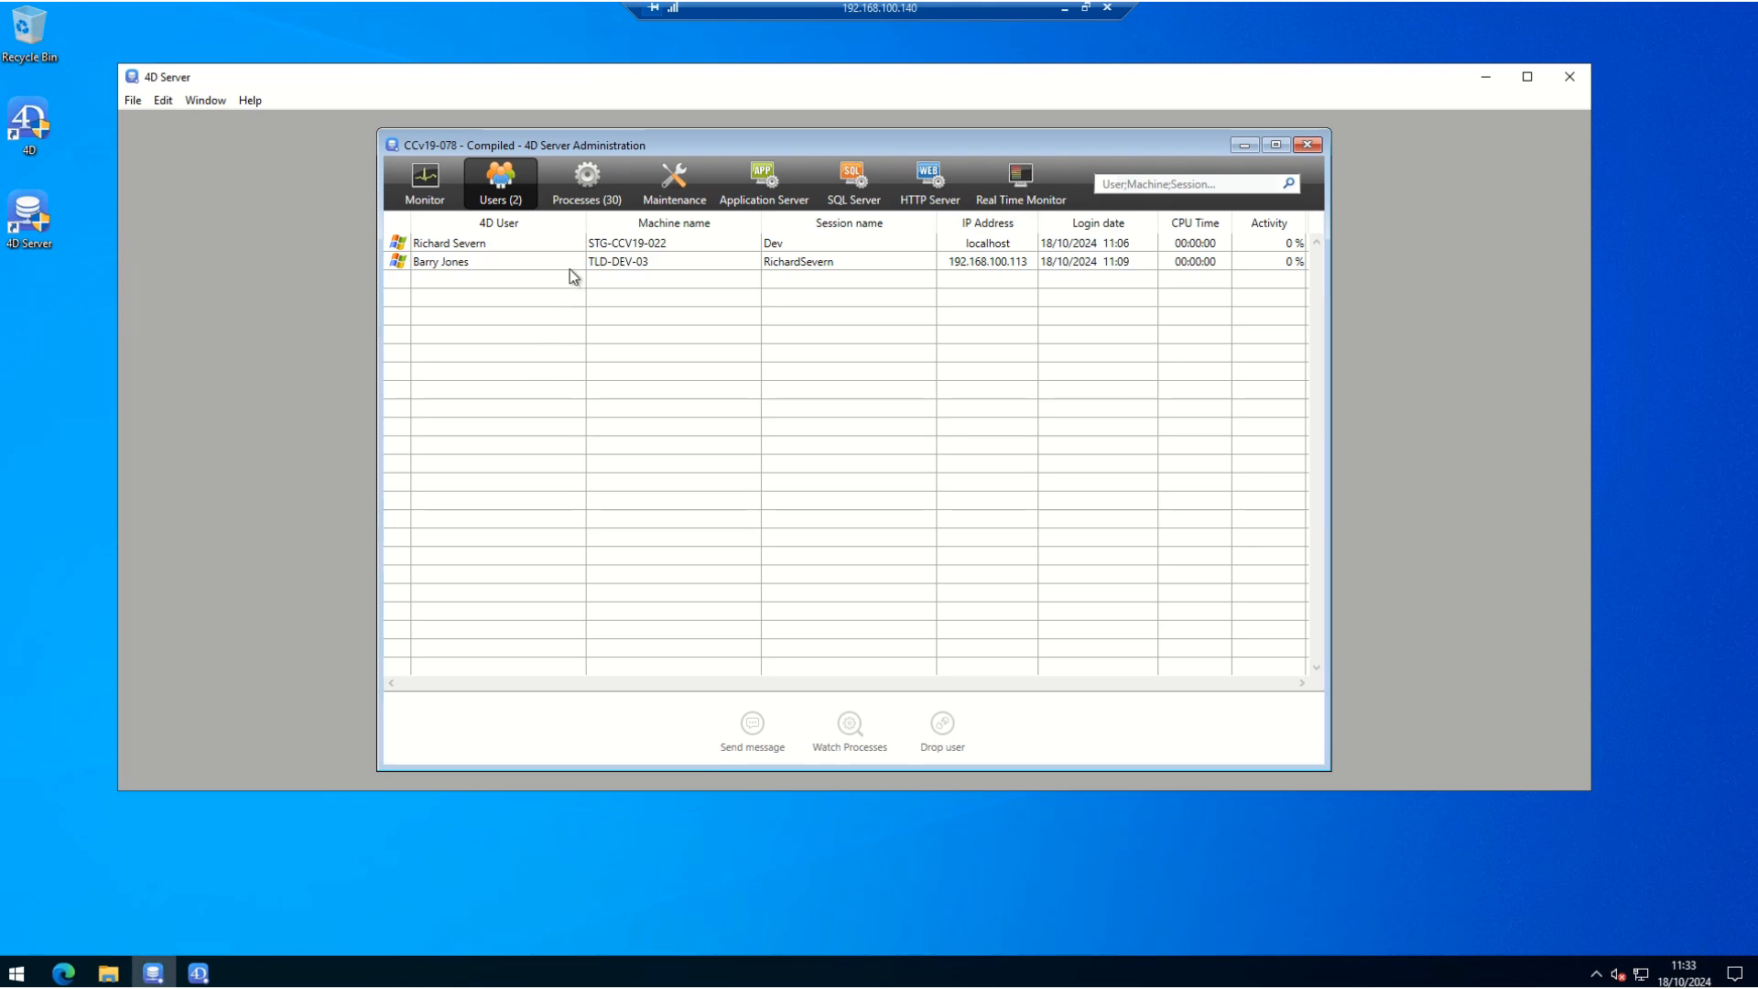
- Start a manual backup of the database from the server
left_click(128, 101)
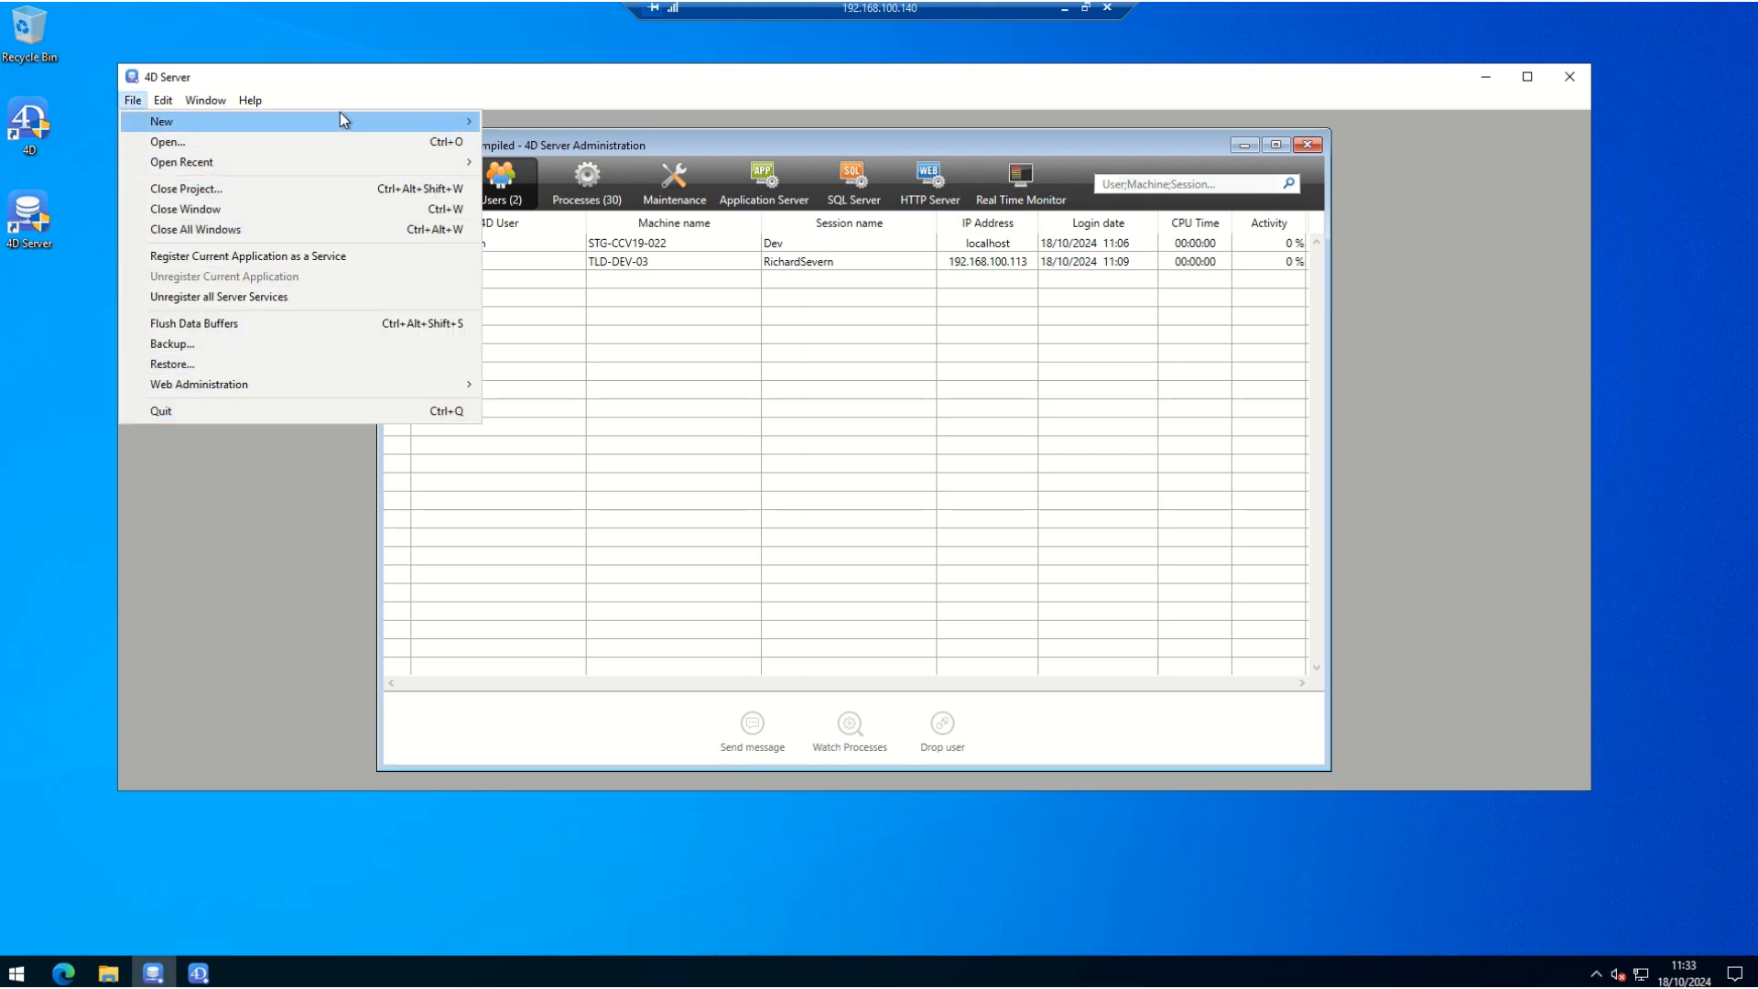
left_click(359, 76)
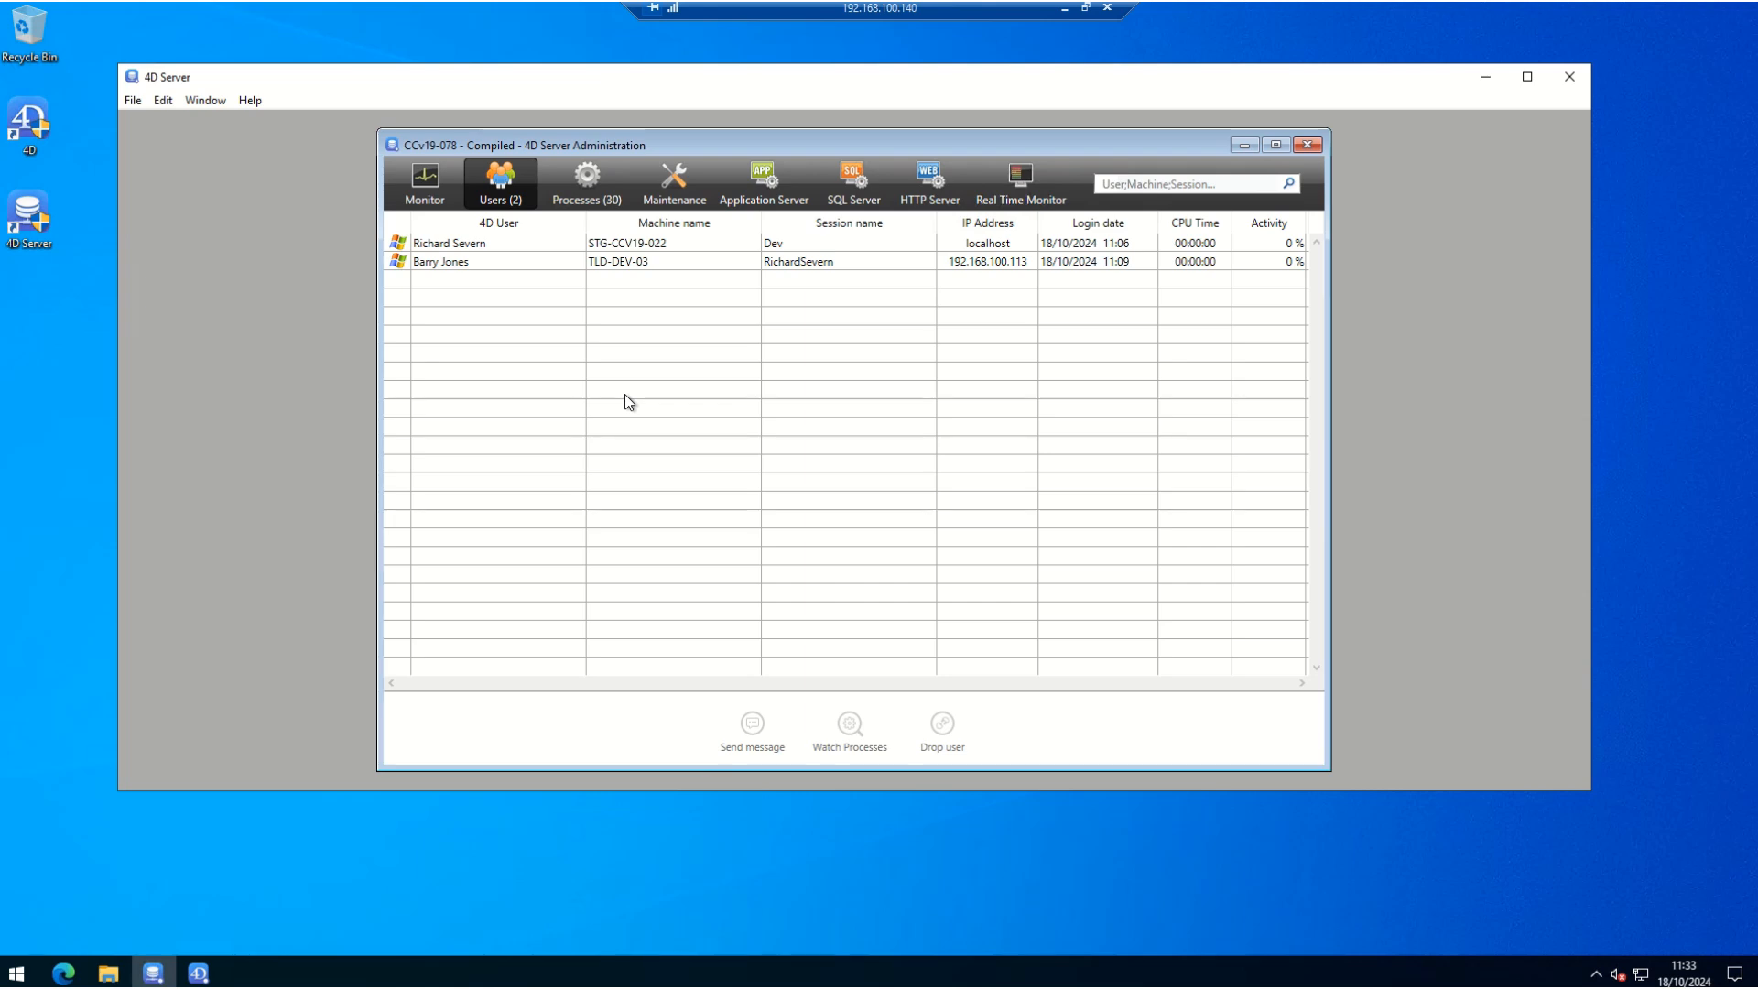
left_click(134, 101)
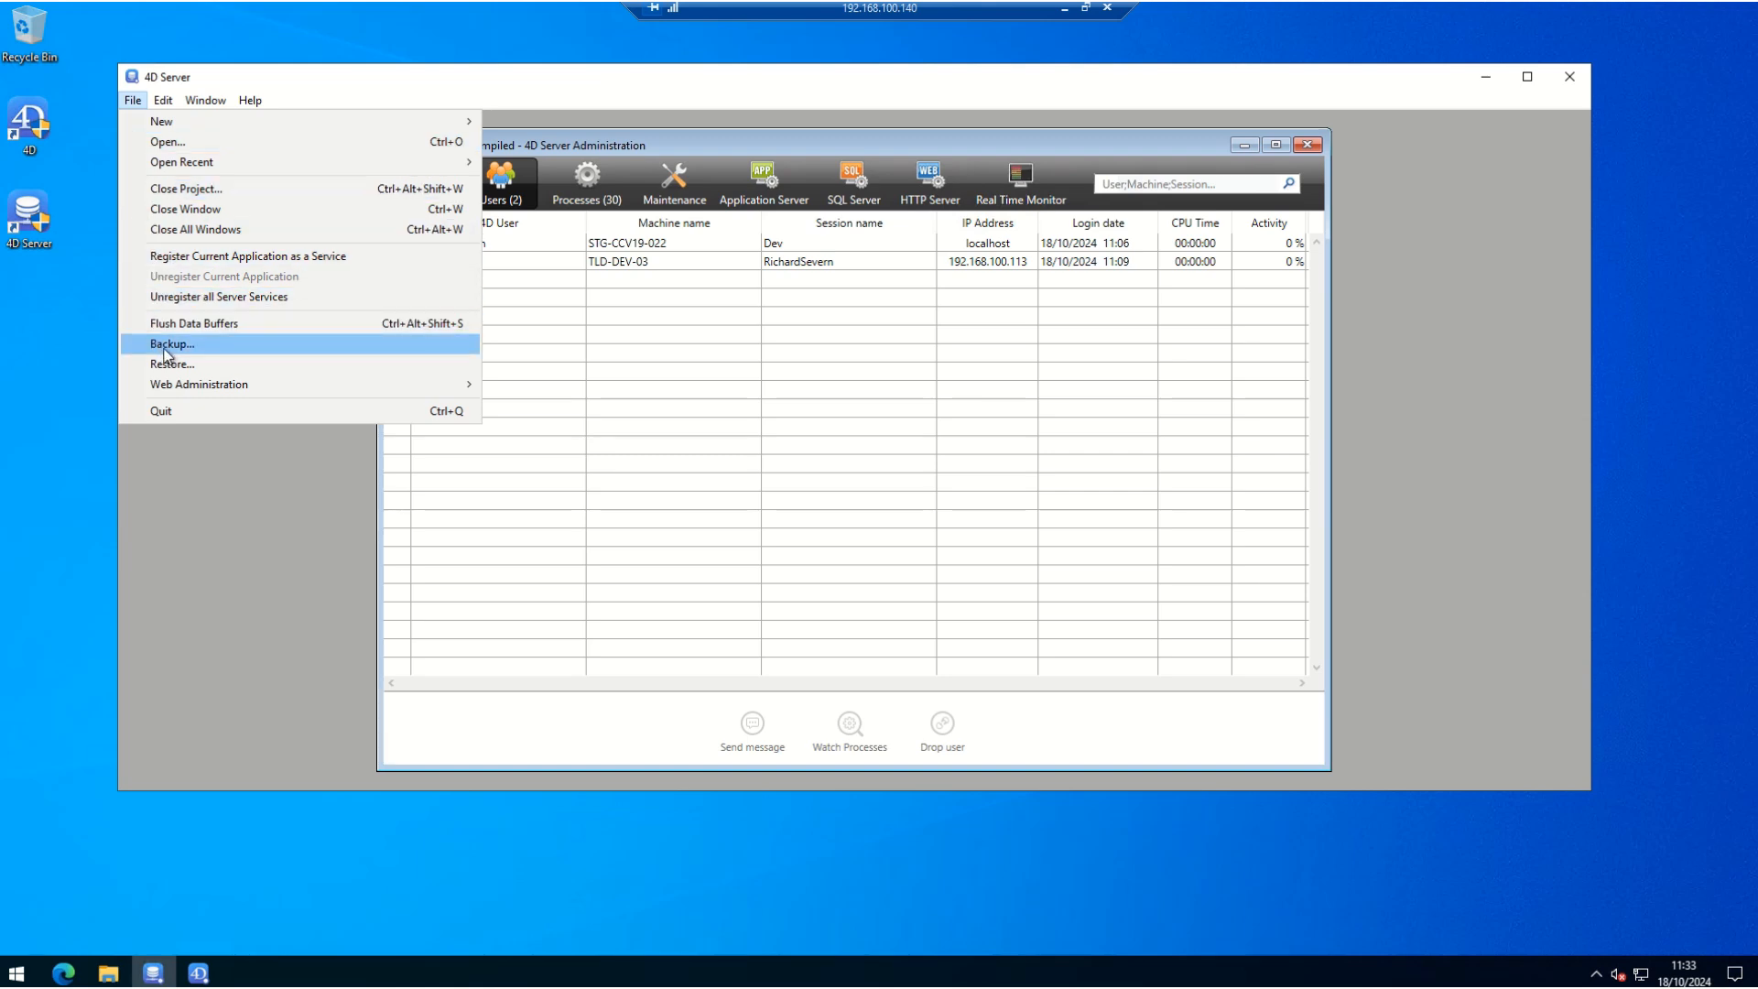
left_click(254, 346)
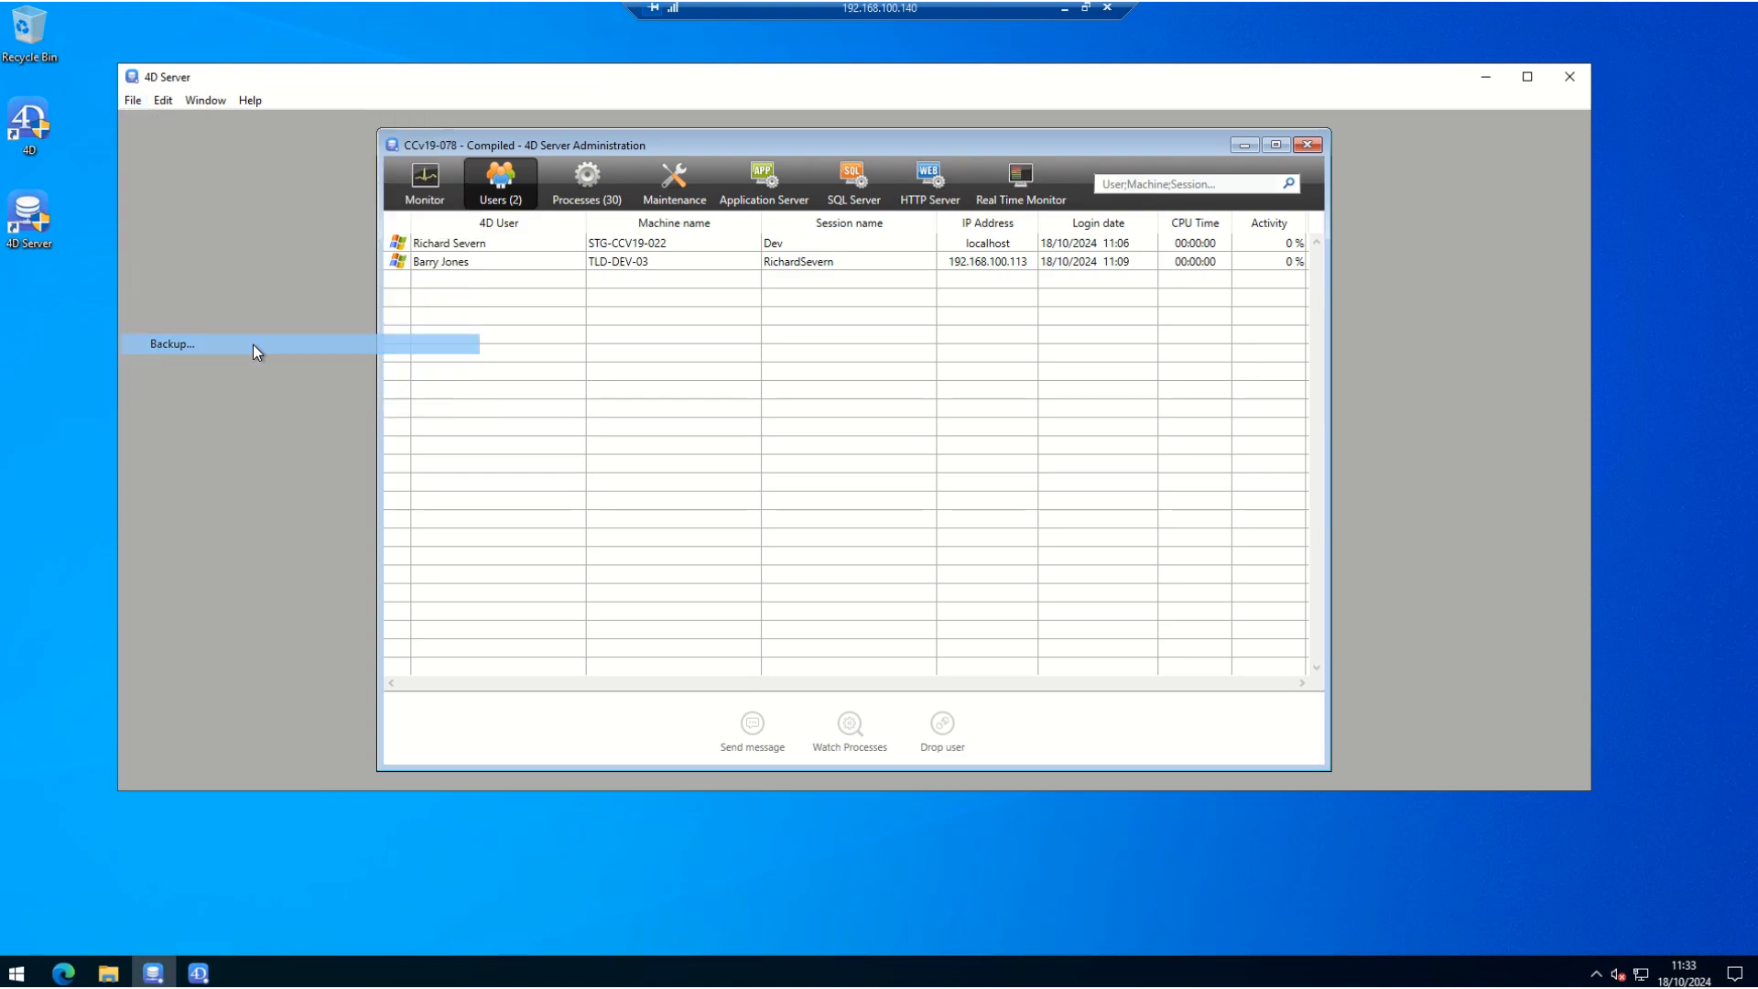
left_click(1070, 514)
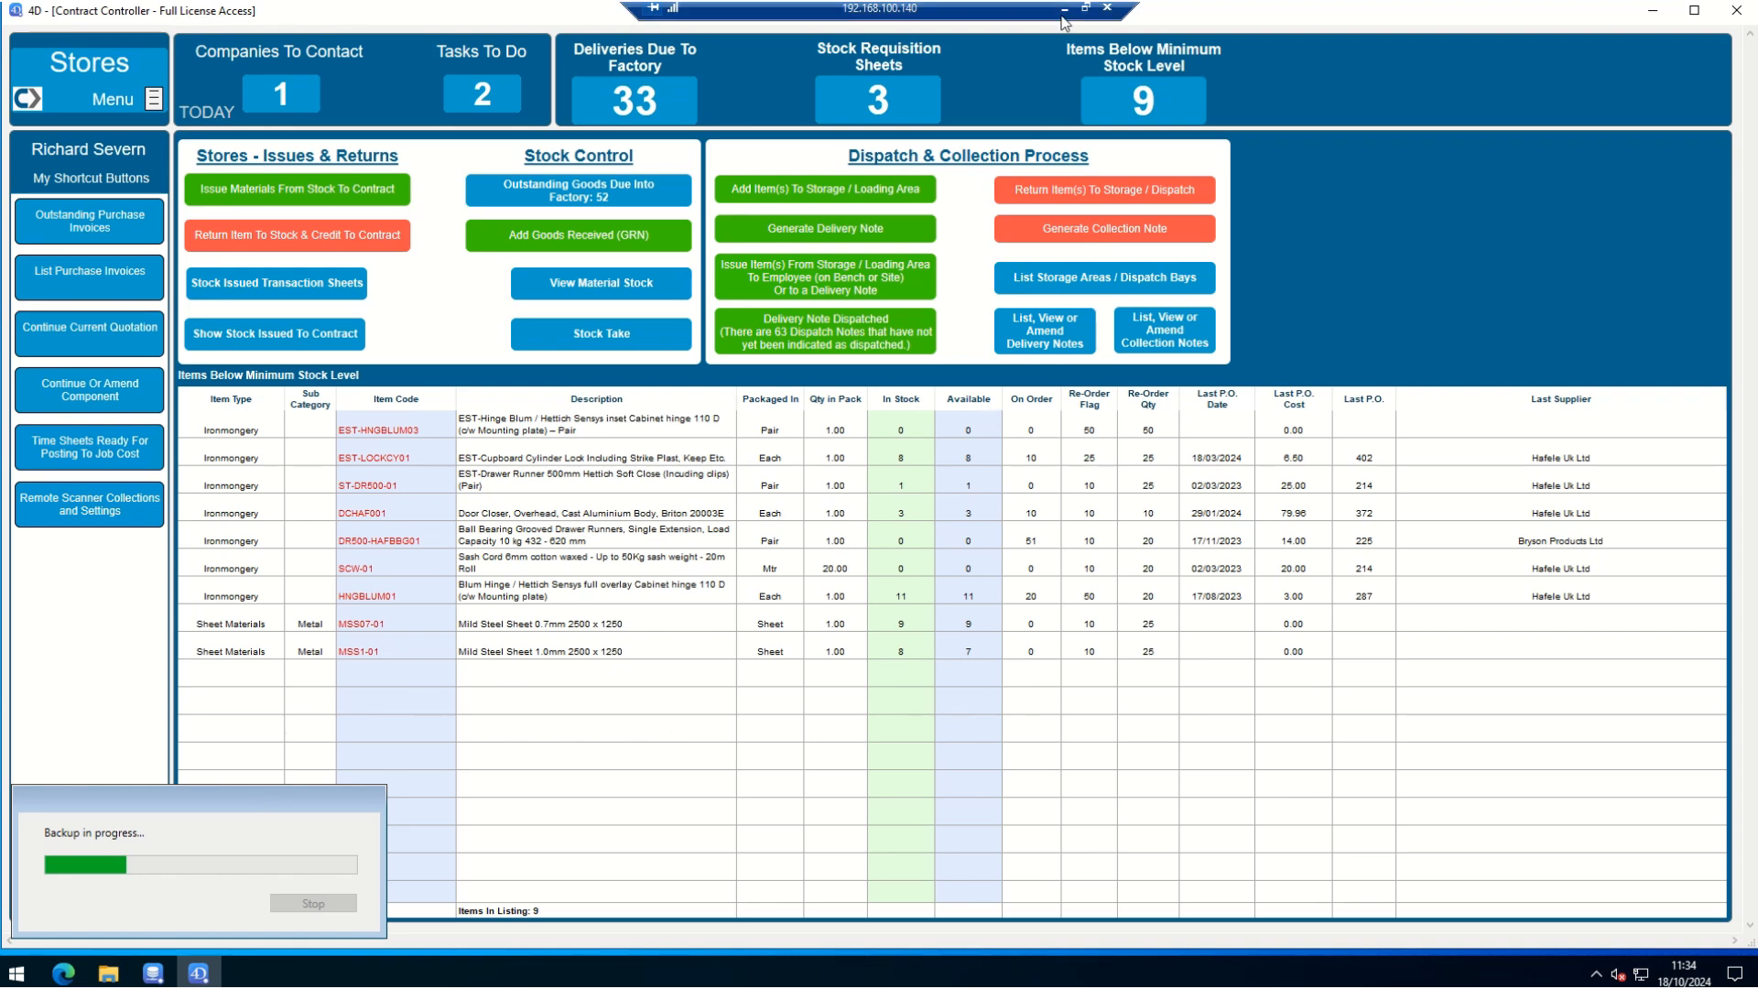
- Minimize the Contract Controller client window and quit the server with the option to disconnect all clients and quit
left_click(1653, 17)
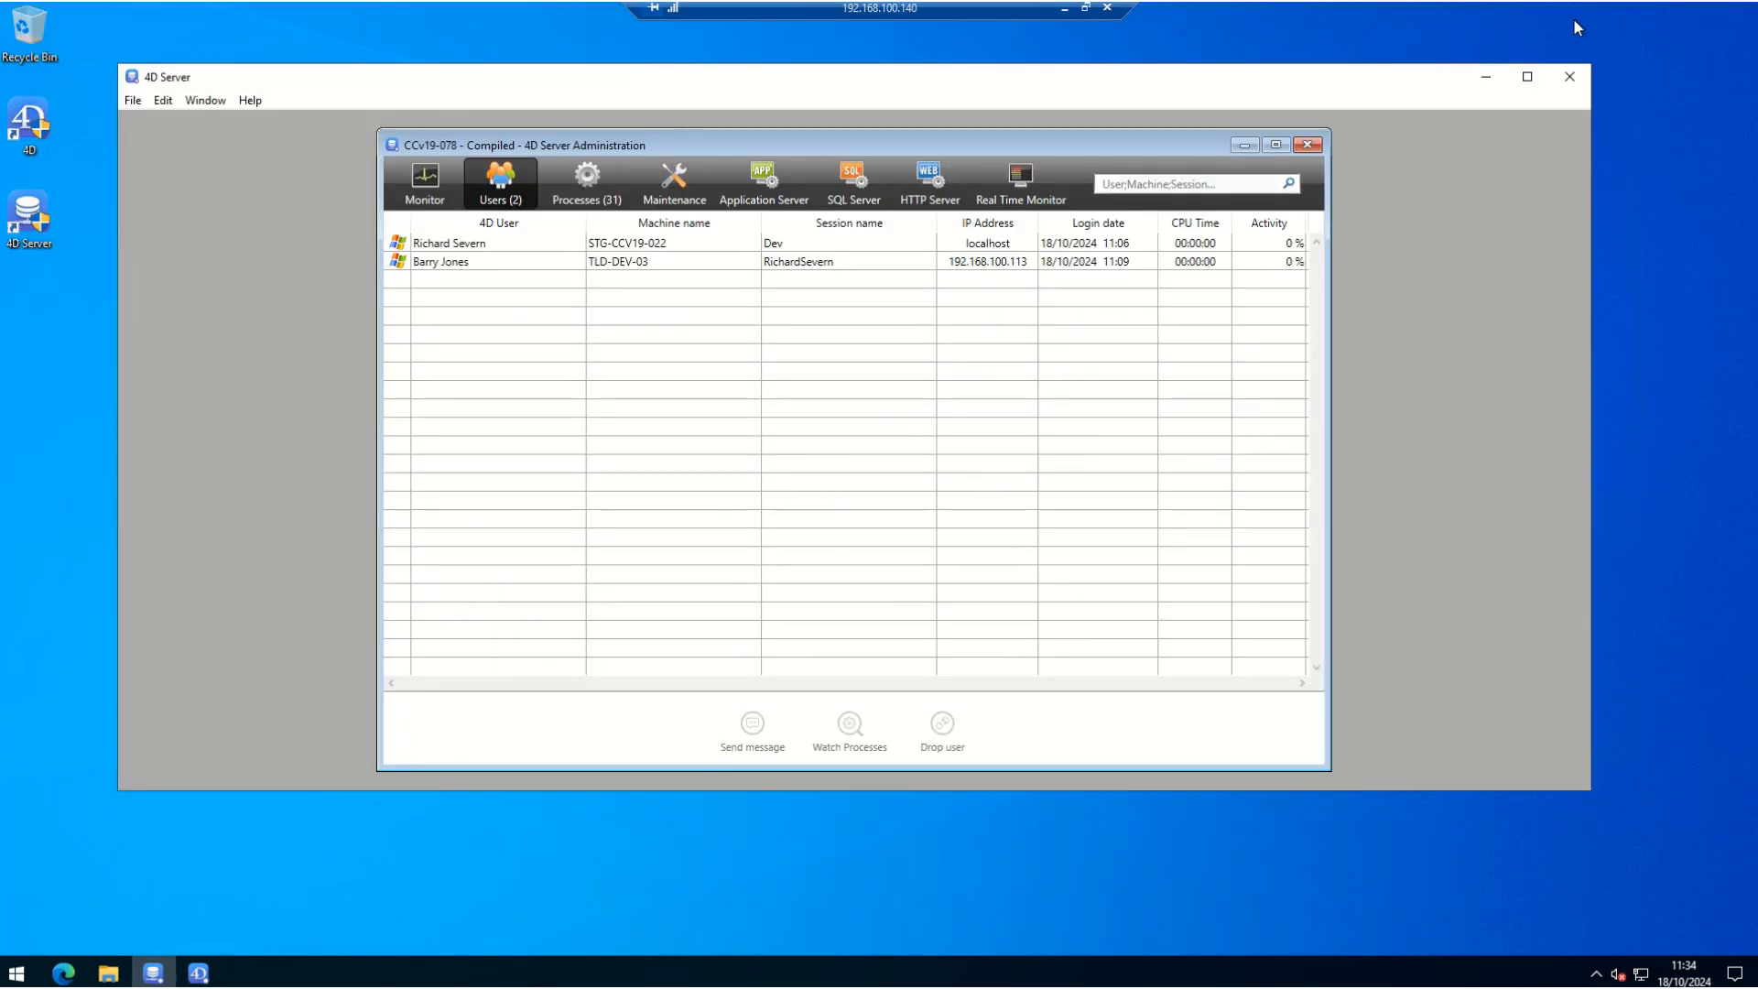
left_click(134, 102)
left_click(161, 412)
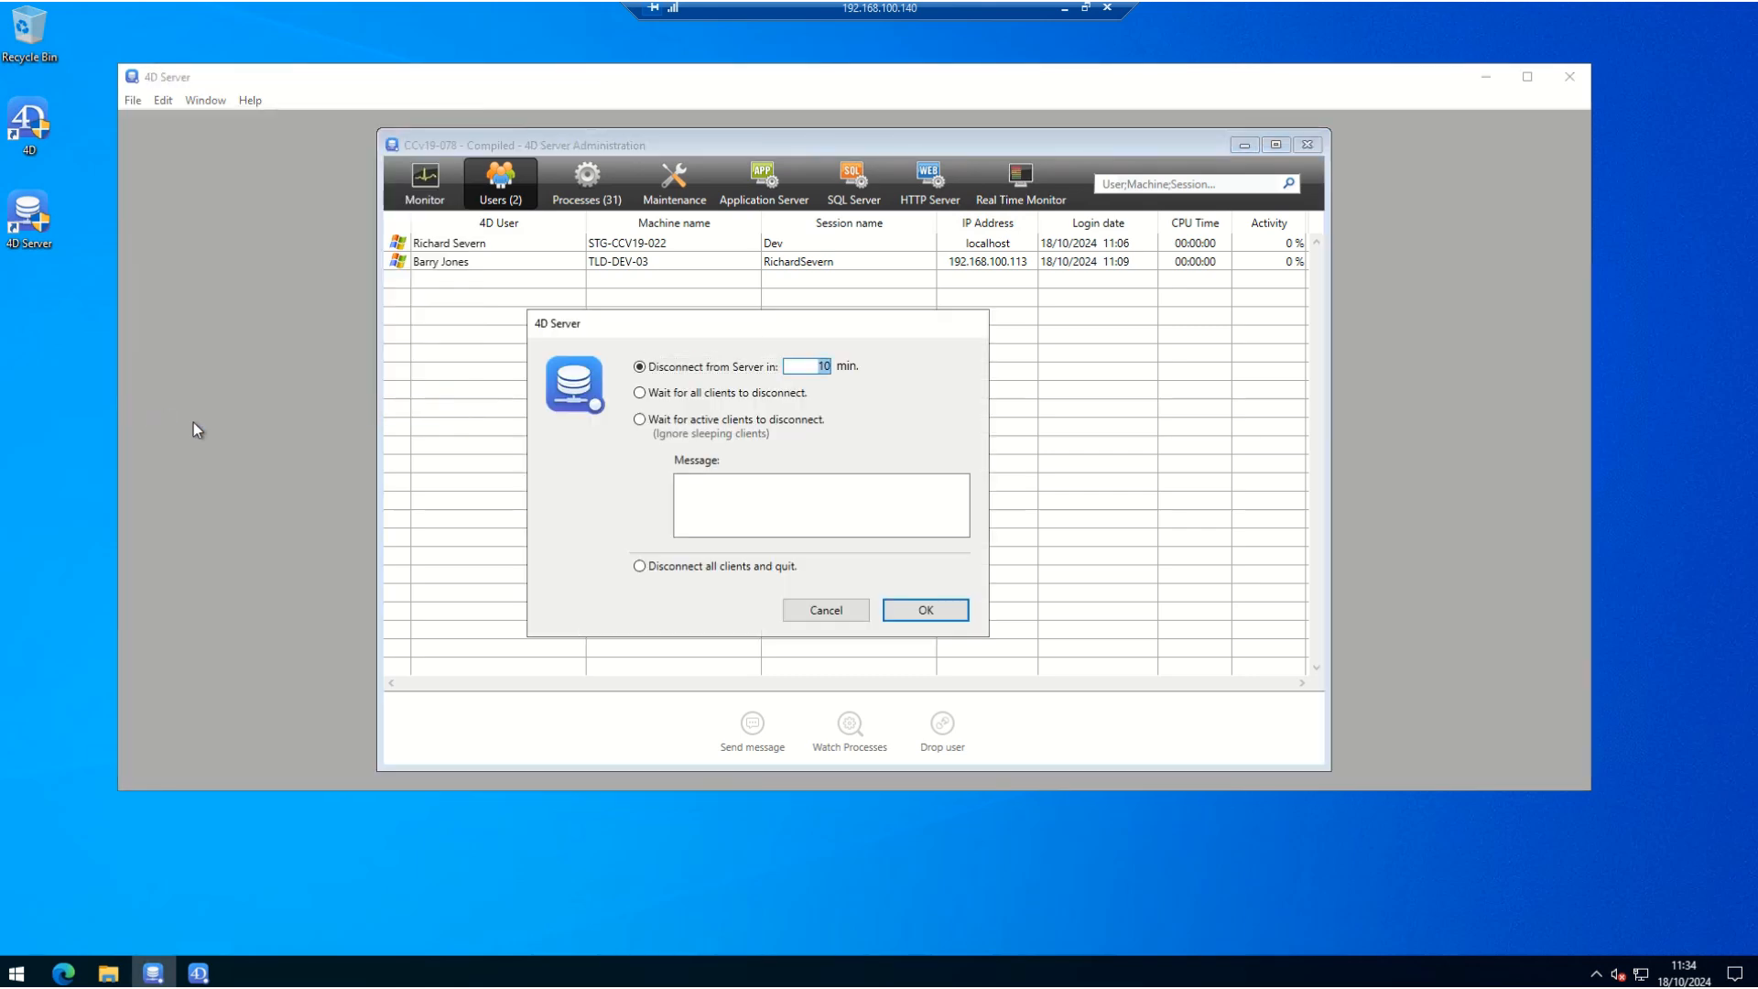
left_click(640, 566)
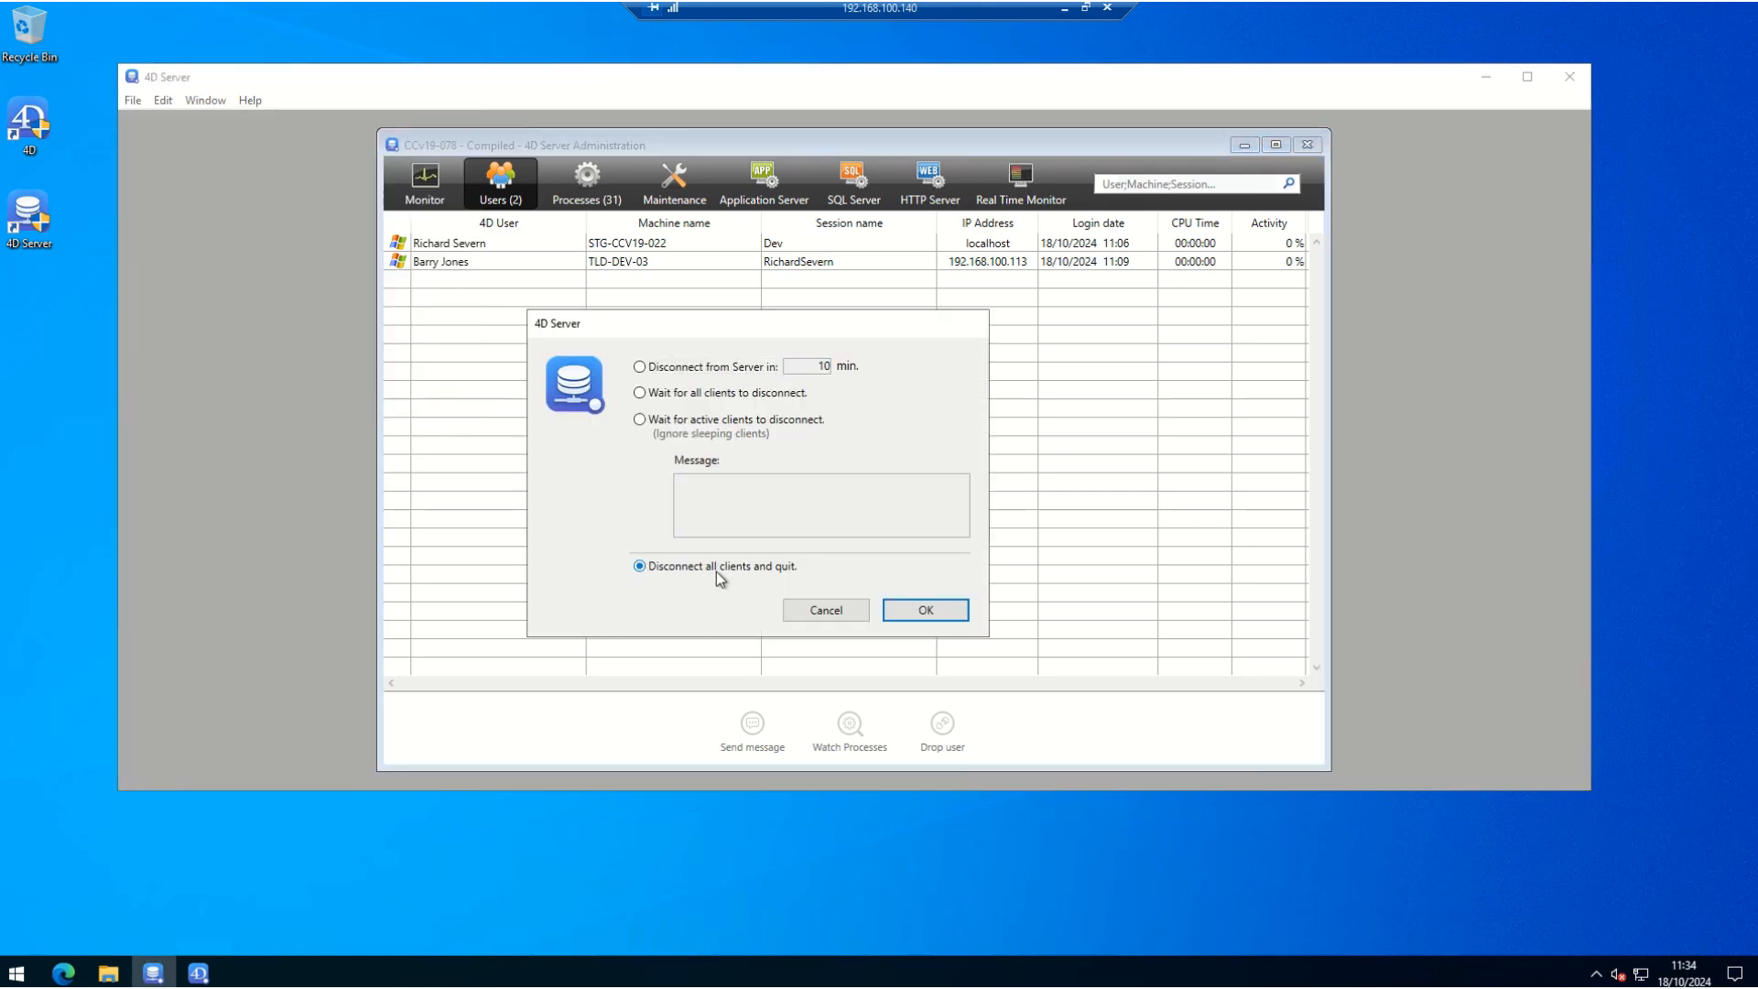